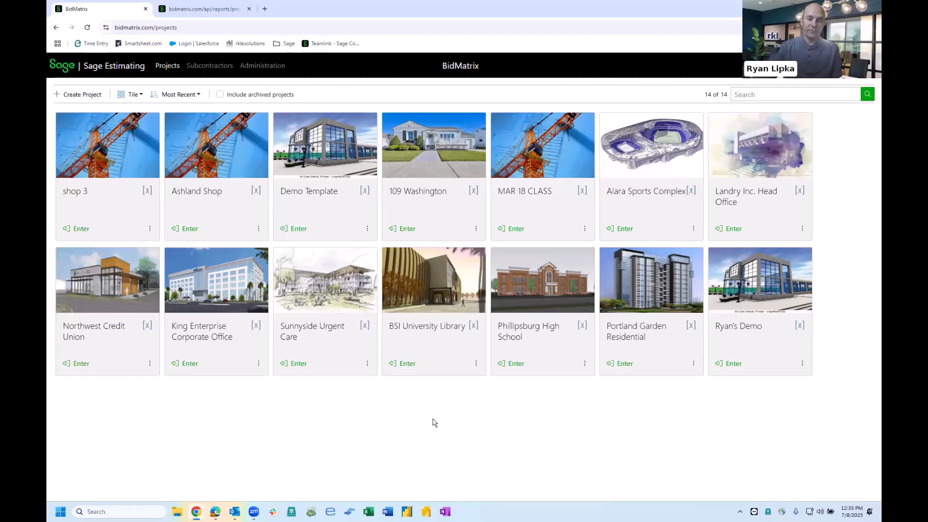
- Open the subcontractors directory and switch its display to tile view
left_click(209, 67)
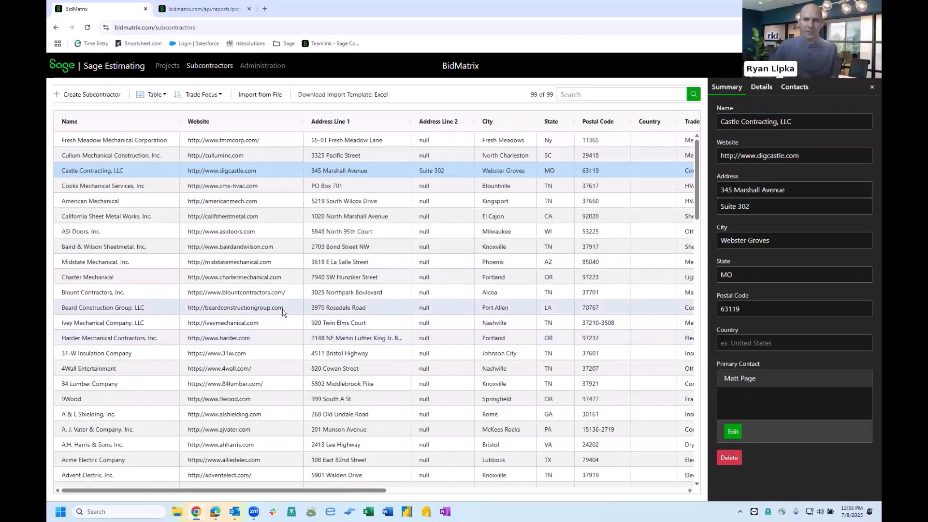
left_click(151, 95)
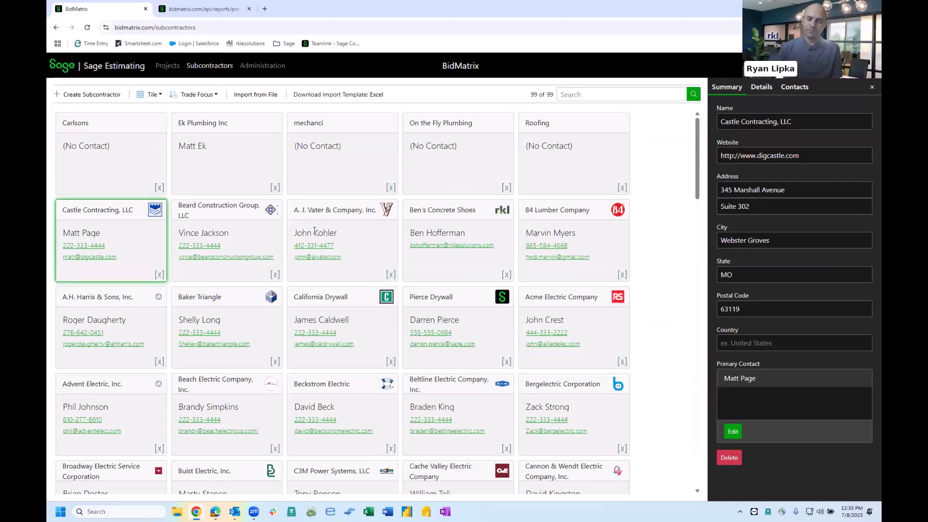
- Review Castle Contracting's details: trade focus, region, bond limits, insurance and rating
left_click(758, 89)
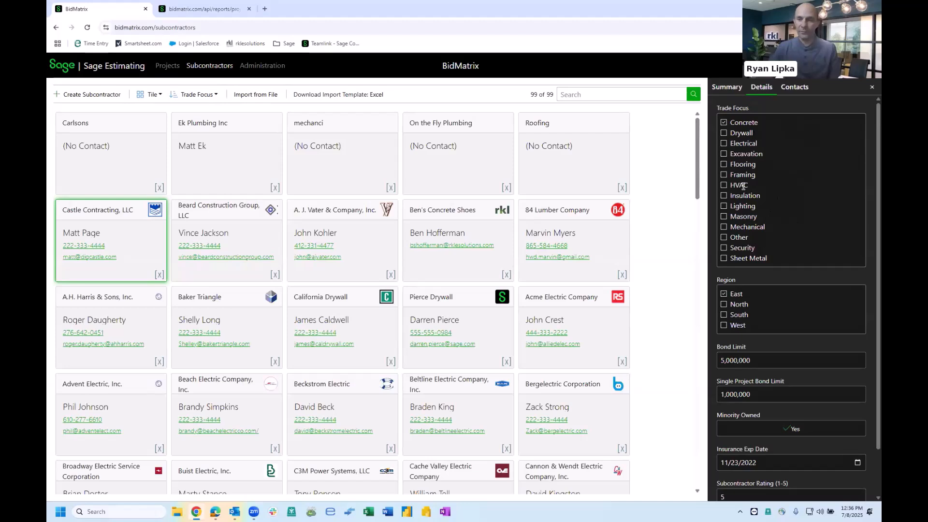
scroll(766, 255, "down", 1)
scroll(766, 255, "down", 1)
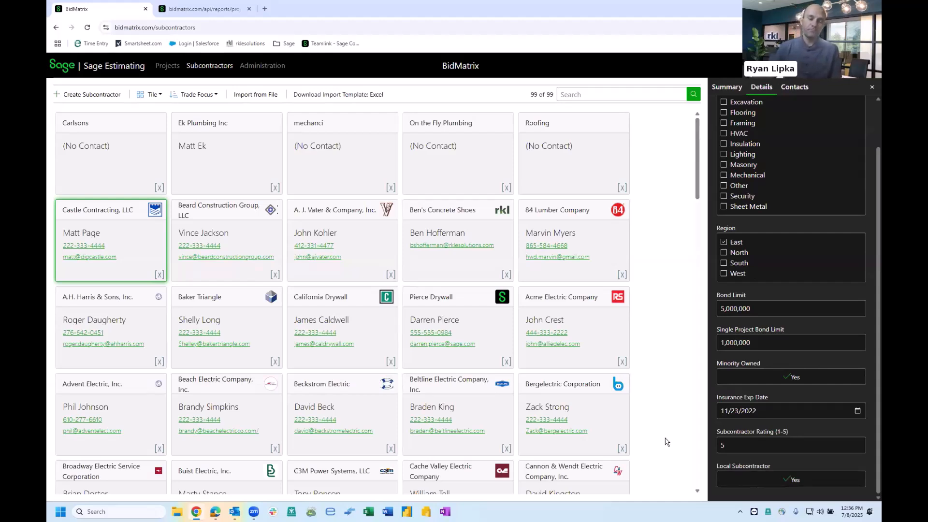
- Open the administration integrations settings and review the available Procore, SmartBid and BuildingConnected integrations
left_click(274, 67)
left_click(71, 209)
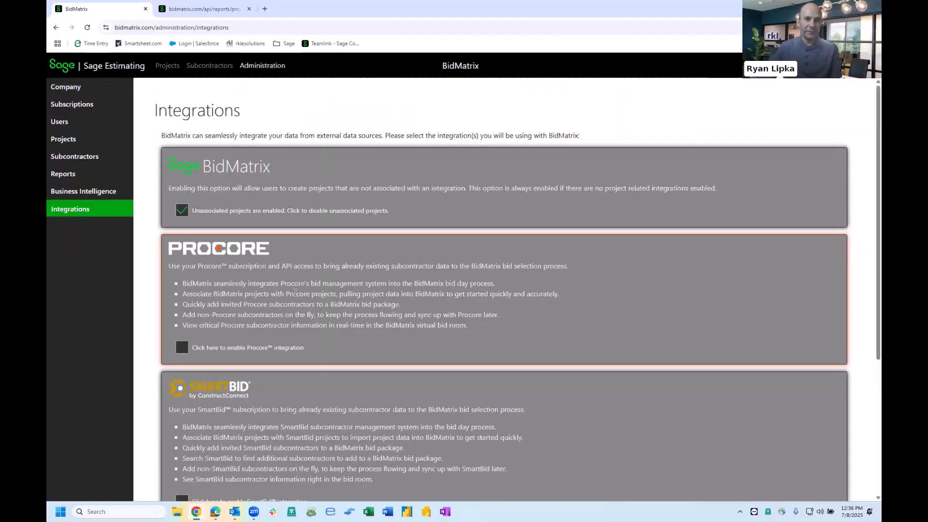
scroll(295, 293, "down", 3)
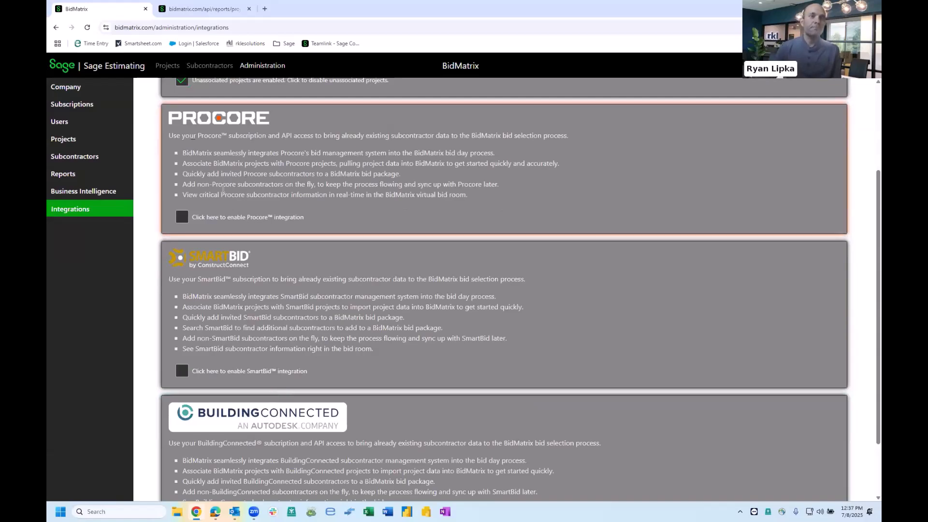
- Return to projects and enter the bid room for Ryan's Demo
left_click(167, 67)
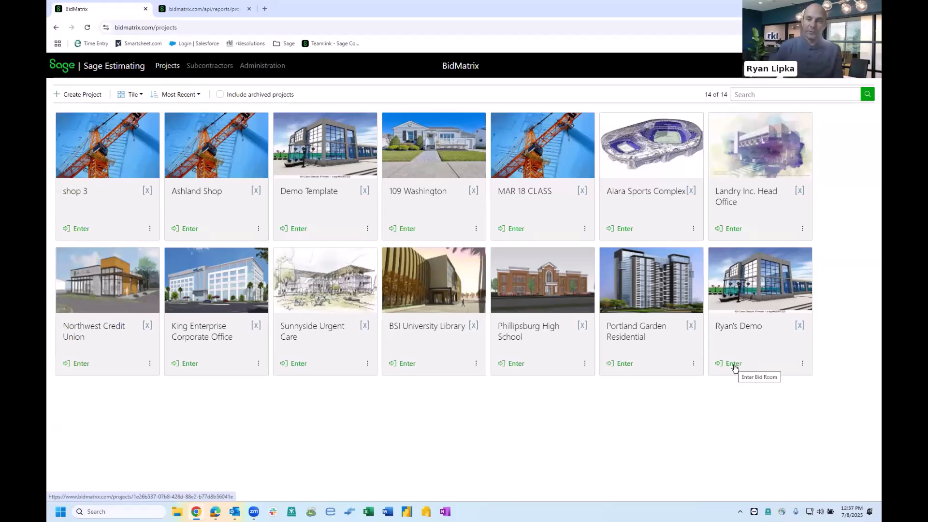
left_click(733, 366)
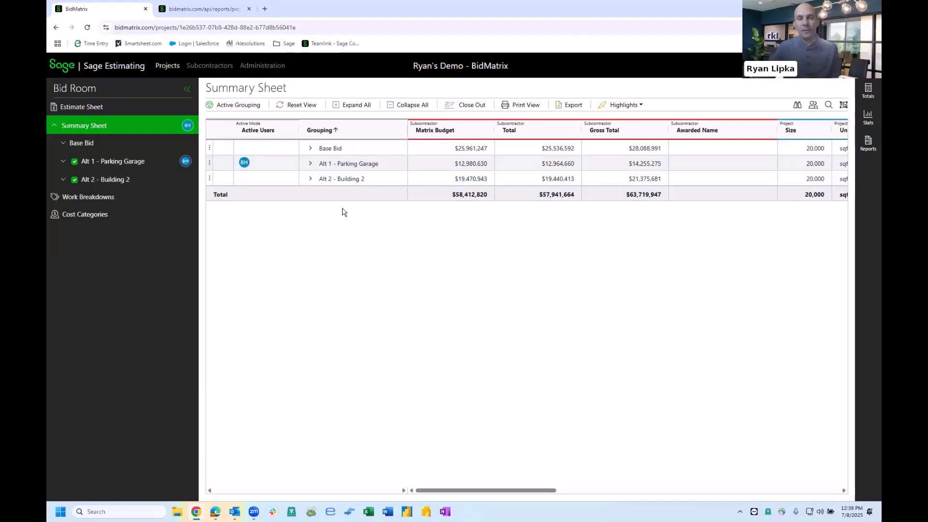
- Expand and collapse the Base Bid and Alt 2 - Building 2 groupings in the summary sheet
left_click(310, 150)
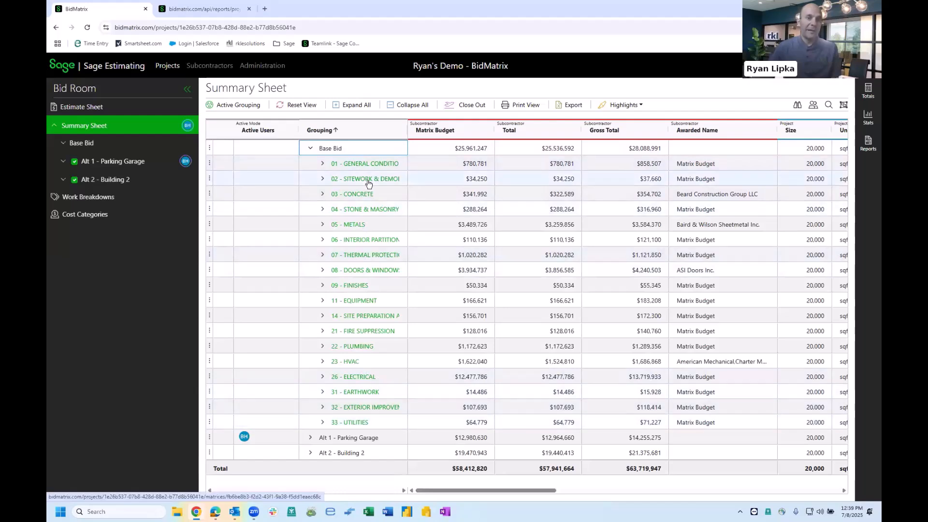
left_click(311, 148)
left_click(310, 179)
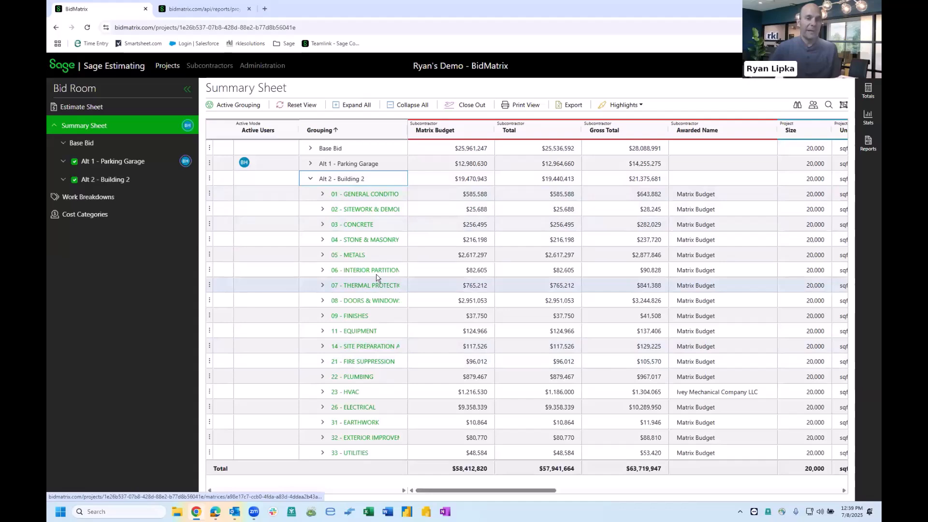
left_click(311, 179)
left_click(311, 149)
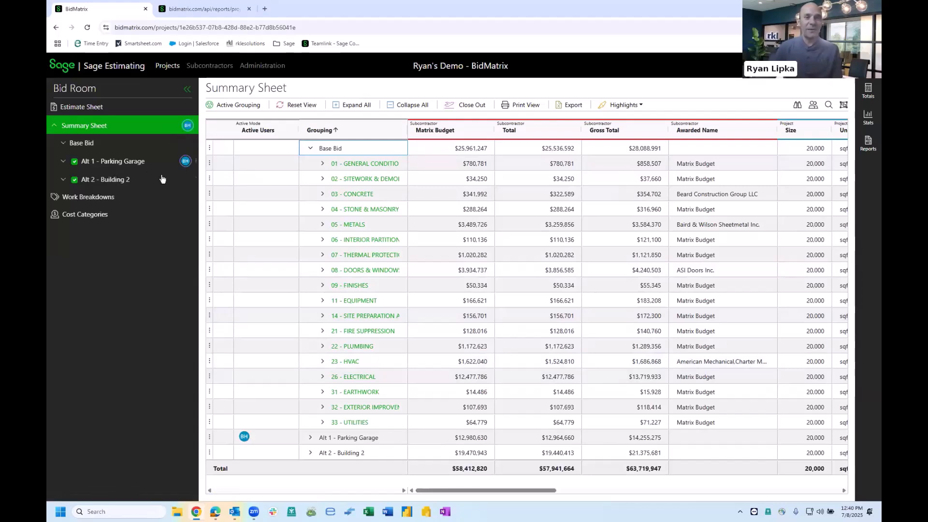
- Expand Alt 1 - Parking Garage and open its 05 - METALS bid package
left_click(311, 438)
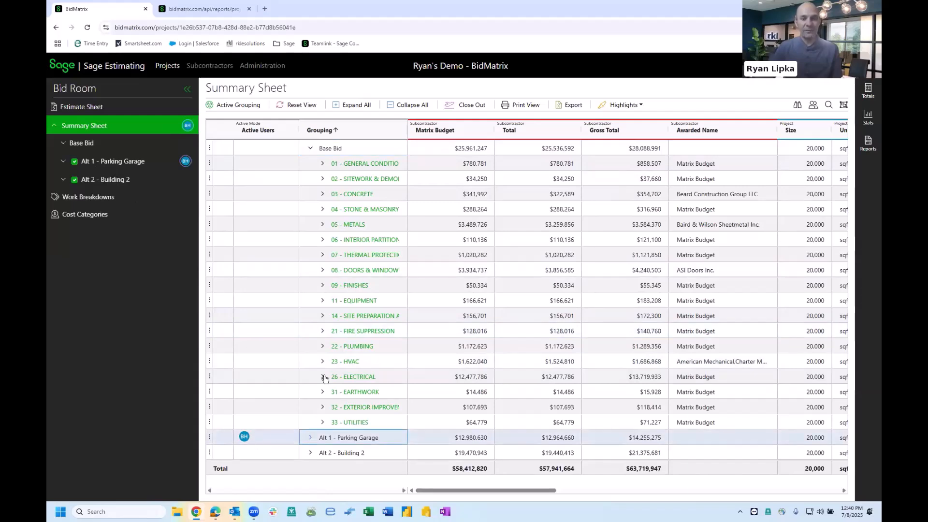
scroll(256, 389, "down", 3)
scroll(256, 390, "up", 2)
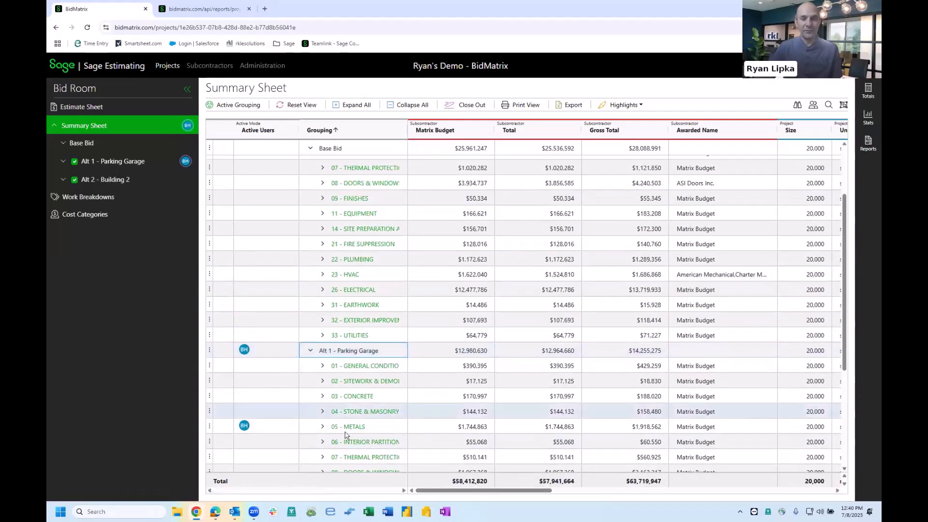
left_click(349, 425)
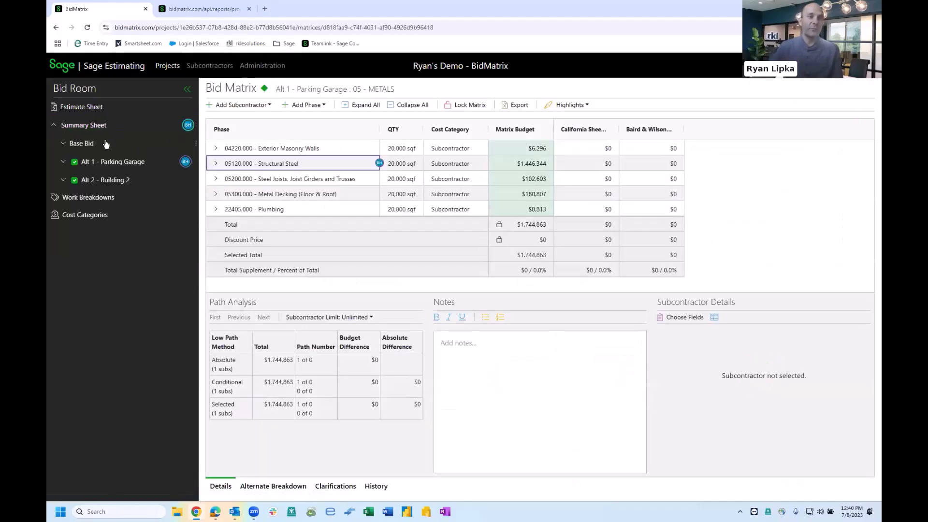
- Go back to the summary sheet, expand the Base Bid 23 - HVAC package, and open its bid matrix
left_click(90, 144)
left_click(124, 130)
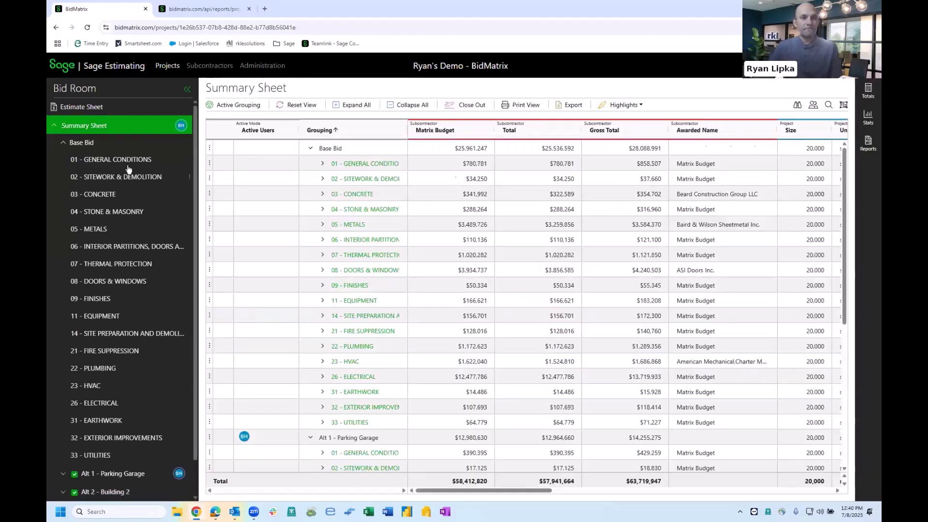
left_click(324, 366)
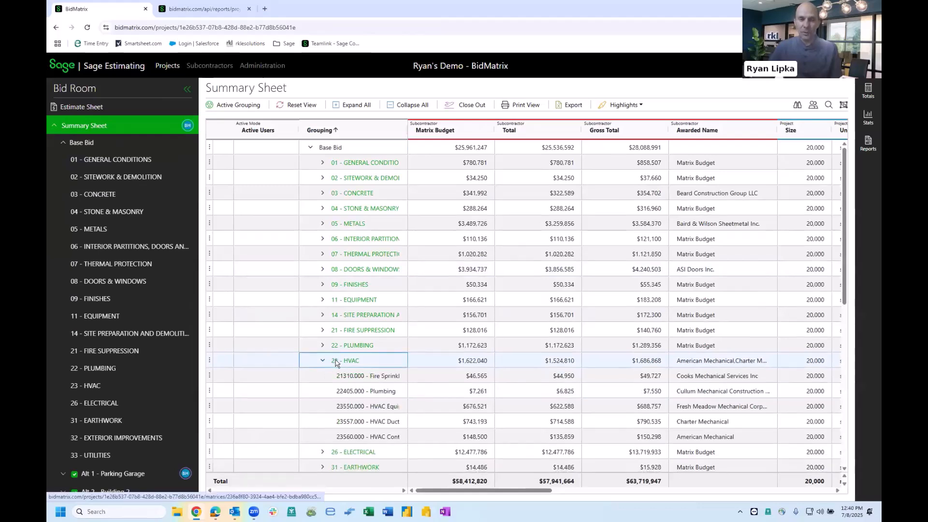
scroll(337, 363, "down", 2)
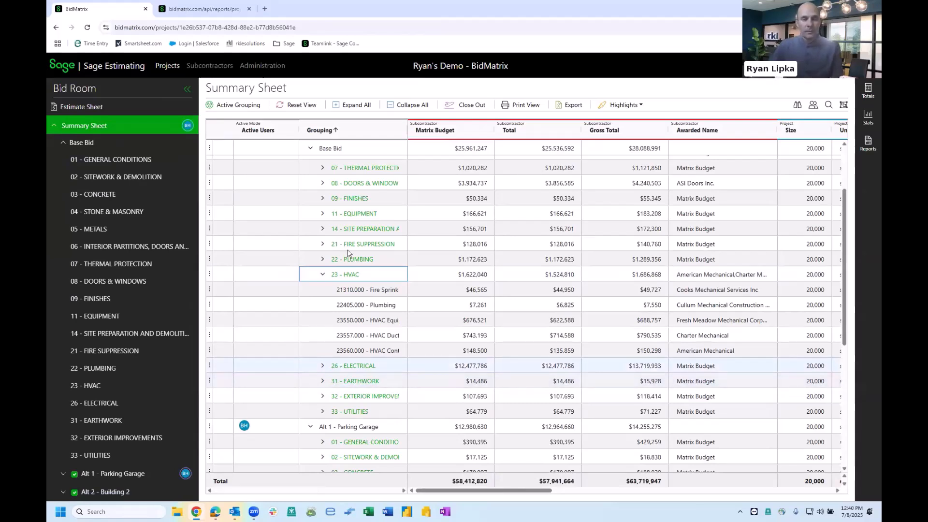
left_click(352, 275)
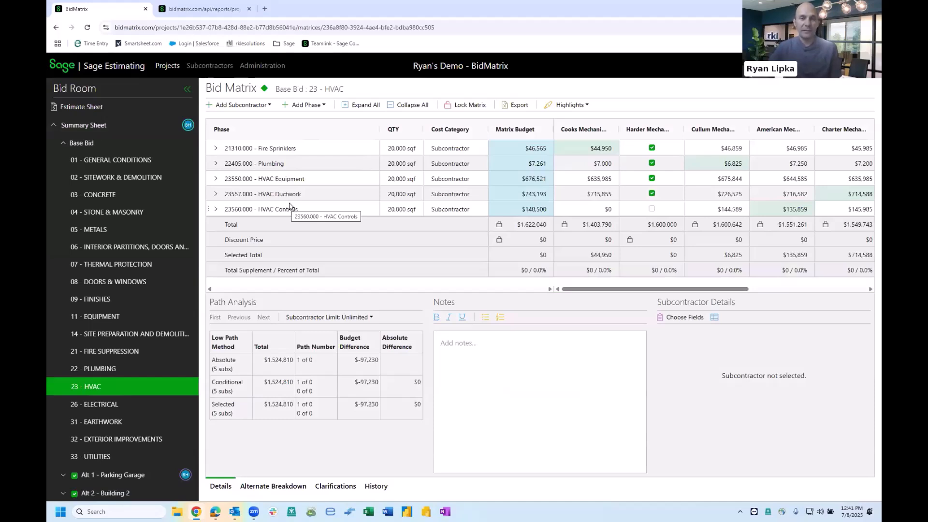
- Collapse the navigation panel and narrow the Phase and Cost Category columns of the HVAC bid matrix
left_click(188, 91)
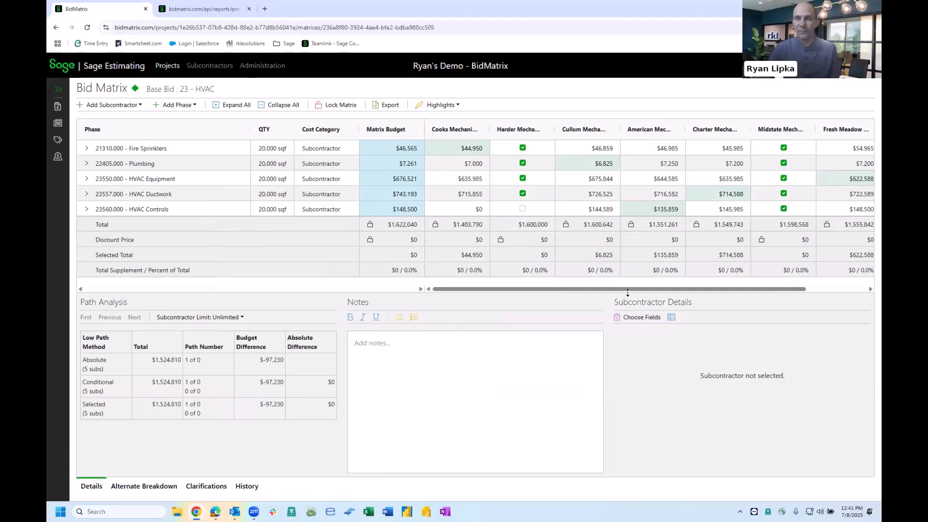
left_click_drag(242, 130, 180, 129)
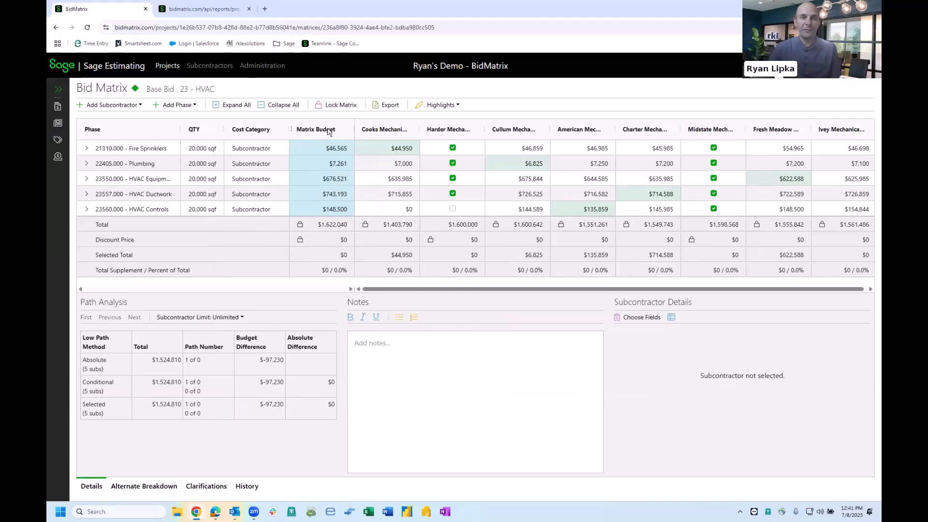
left_click_drag(287, 128, 276, 129)
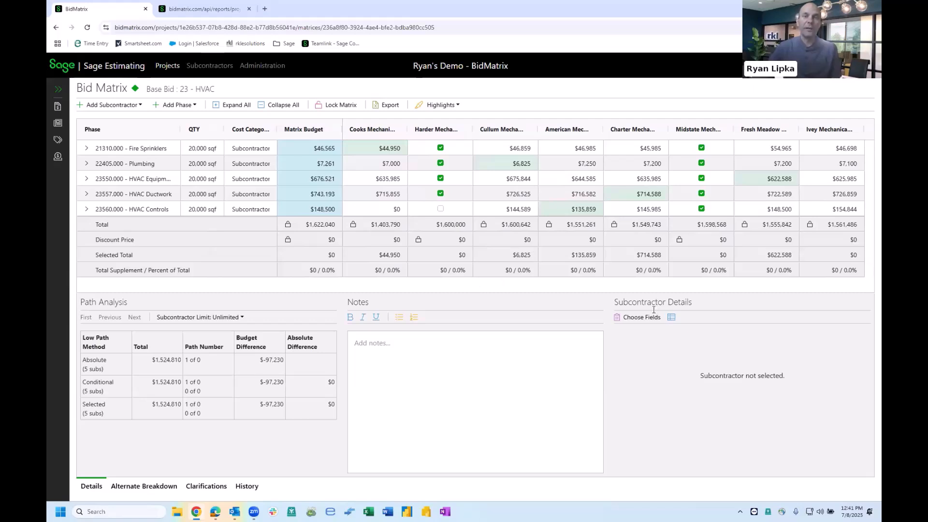
- Move the Harder Mechanical and Midstate Mechanical columns next to Matrix Budget
left_click_drag(444, 131, 374, 128)
left_click_drag(693, 130, 429, 134)
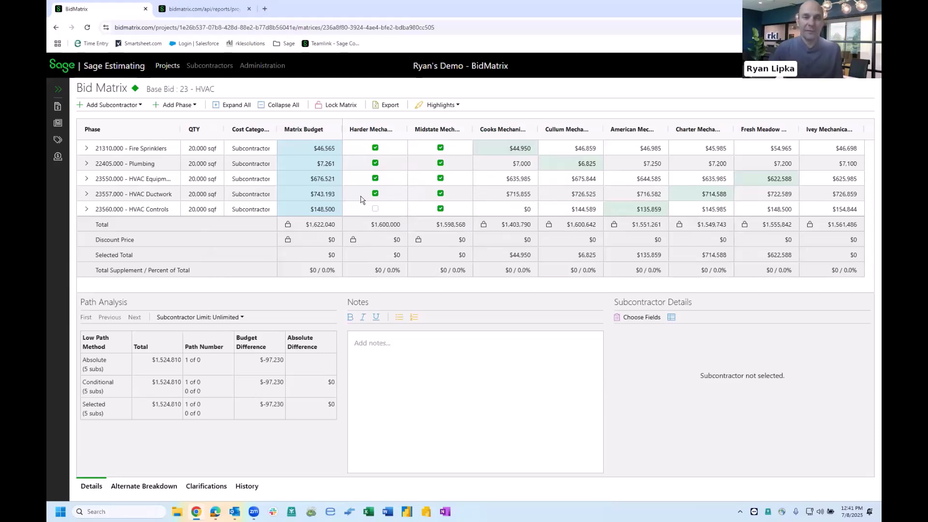
- Search subcontractors for "mechanical" and add American Mechanical (Kingsport) to the HVAC bid matrix
left_click(112, 105)
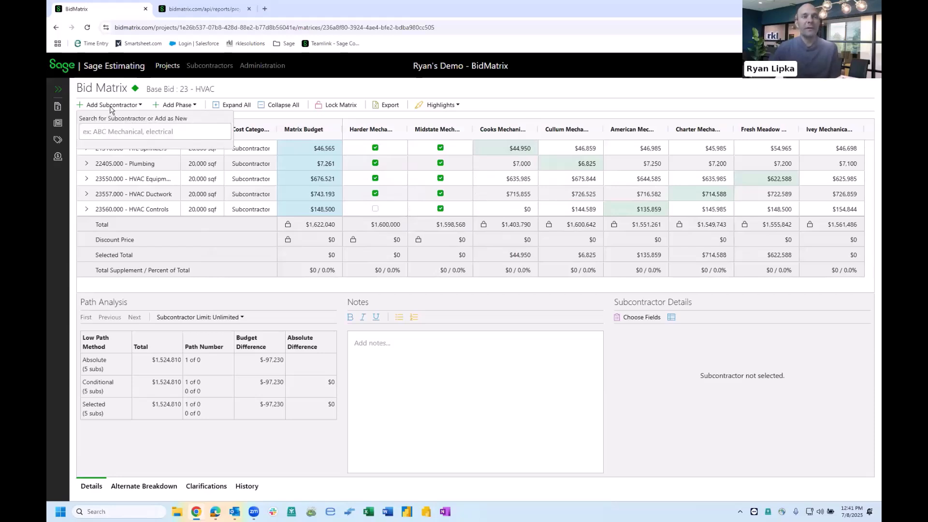
left_click(121, 135)
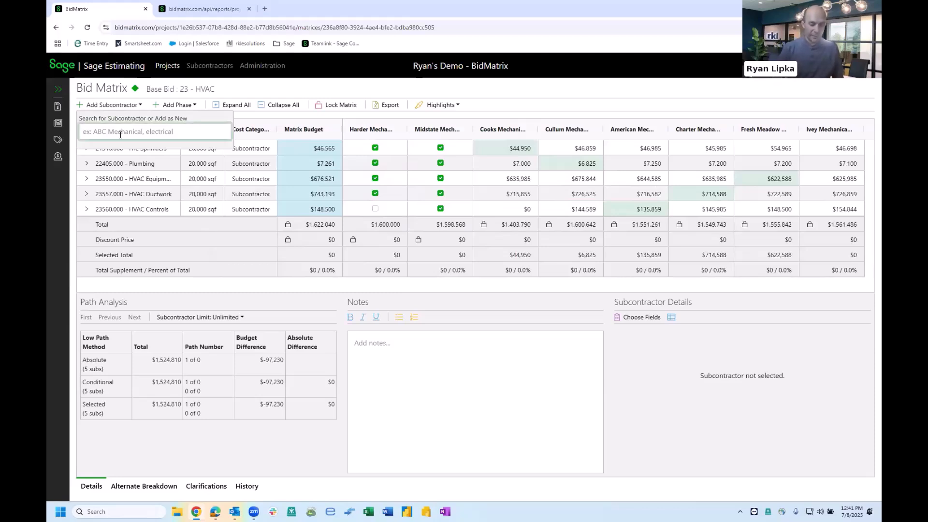
type("mechani")
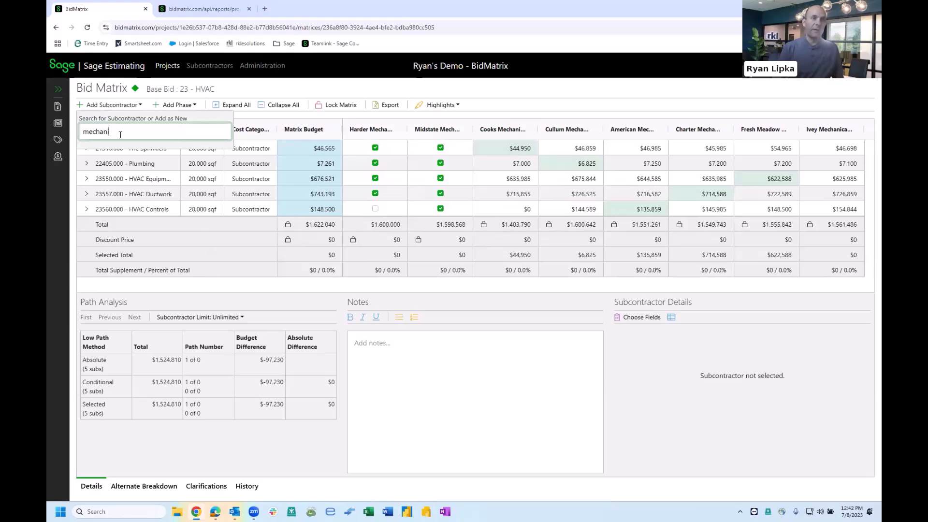
type("cal")
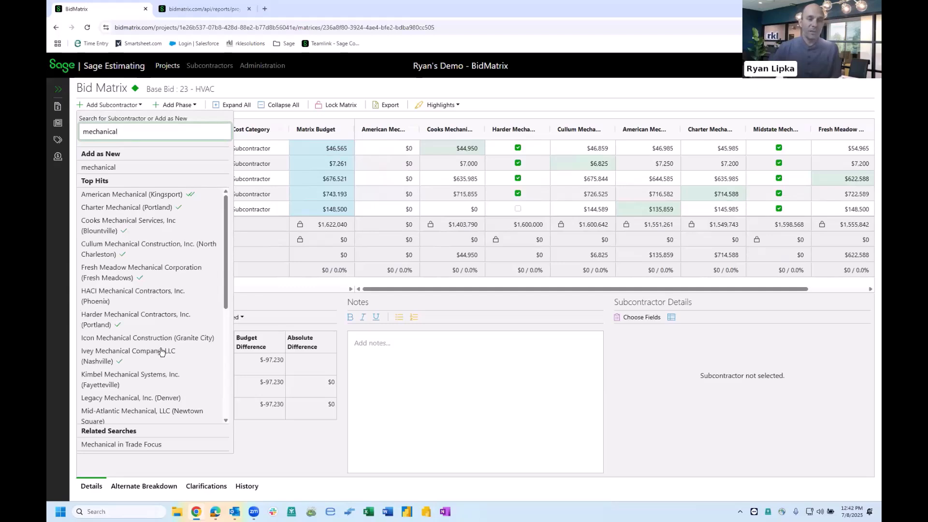
left_click(379, 132)
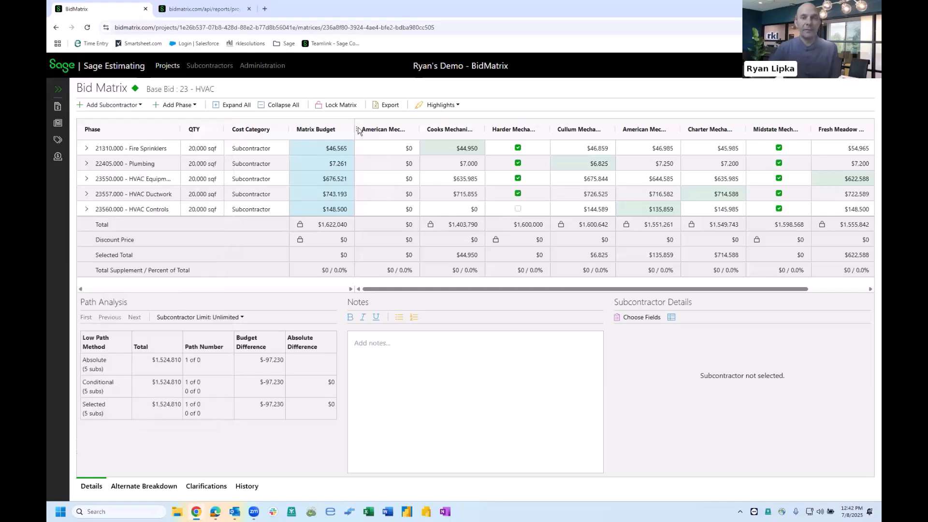
- Delete the newly added American Mechanical column from all alternates of the HVAC package
left_click(358, 130)
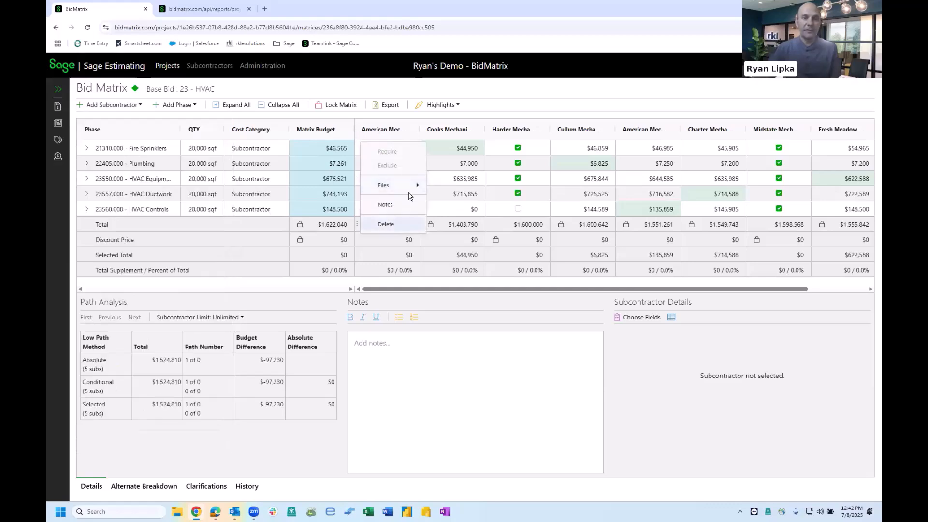
left_click(386, 224)
left_click(490, 312)
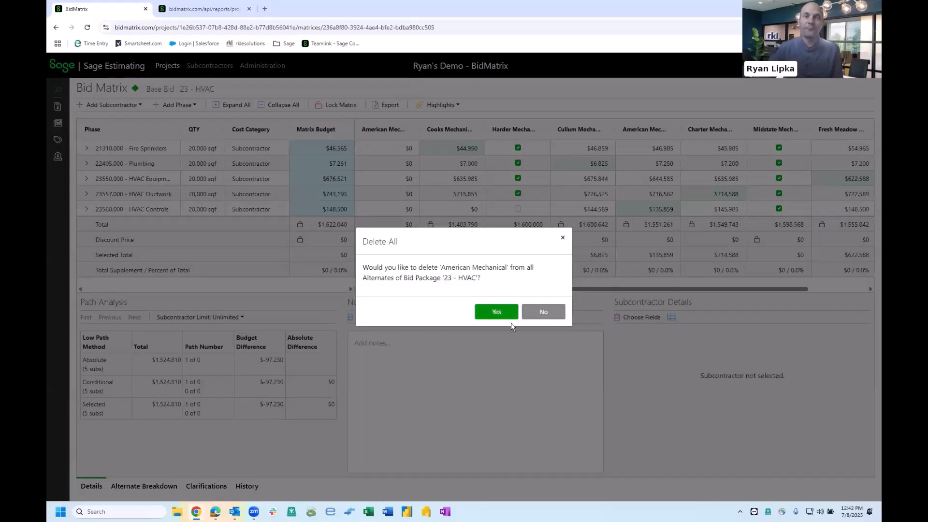
left_click(507, 316)
- Reorder the columns so Harder Mechanical and Midstate Mechanical again follow Matrix Budget
left_click_drag(469, 133, 390, 132)
left_click_drag(710, 129, 439, 131)
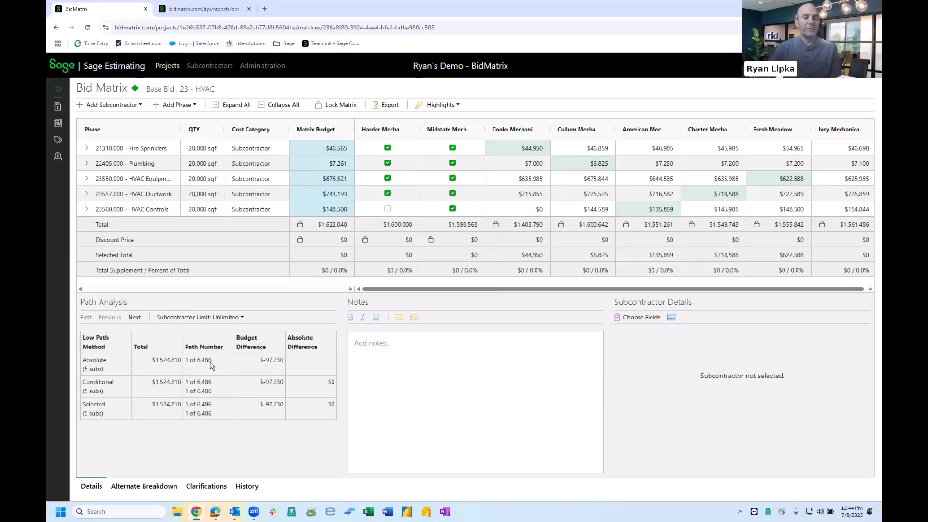
- In Path Analysis, advance to the next low path and set the subcontractor limit to 1
left_click(135, 319)
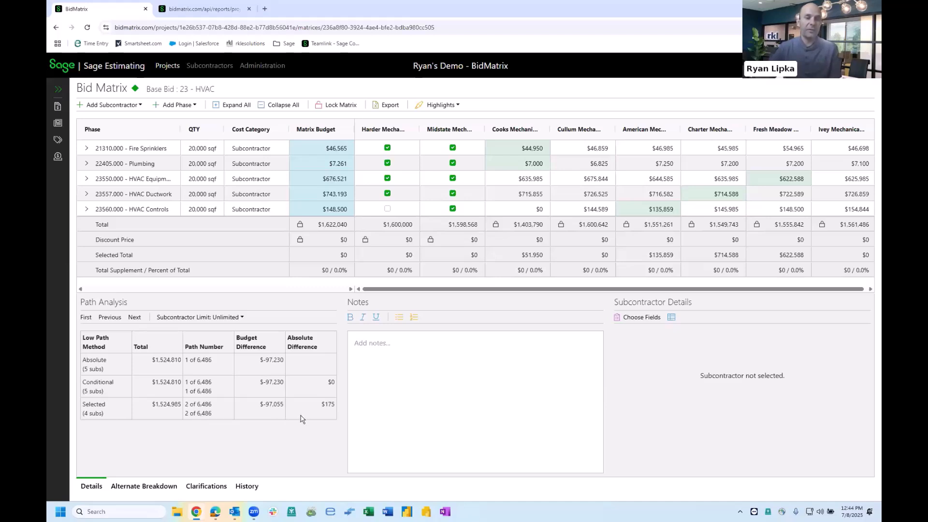
left_click(235, 321)
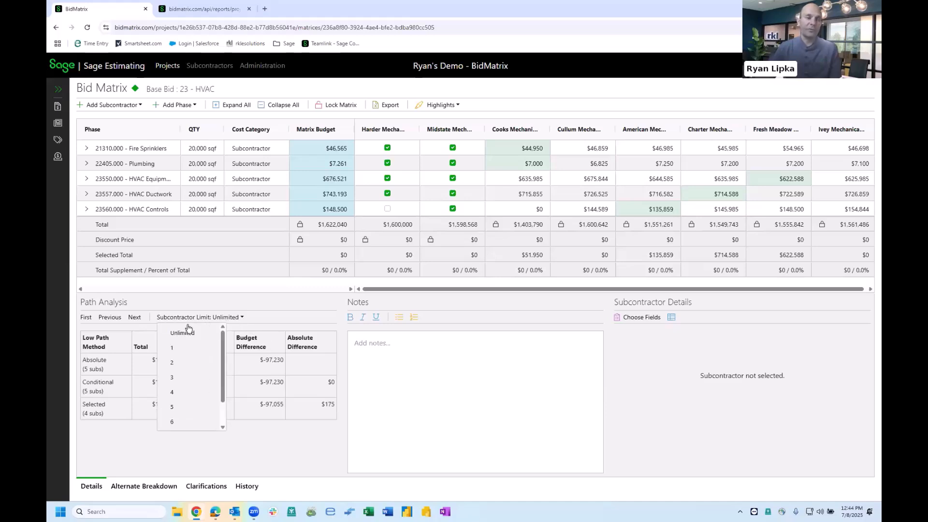
left_click(176, 354)
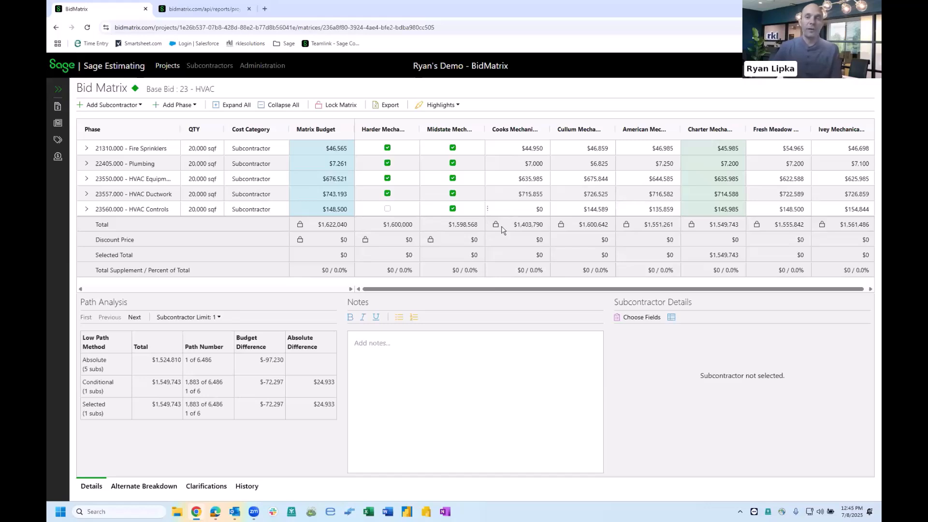
- Exclude Harder Mechanical from the HVAC bid matrix
right_click(382, 132)
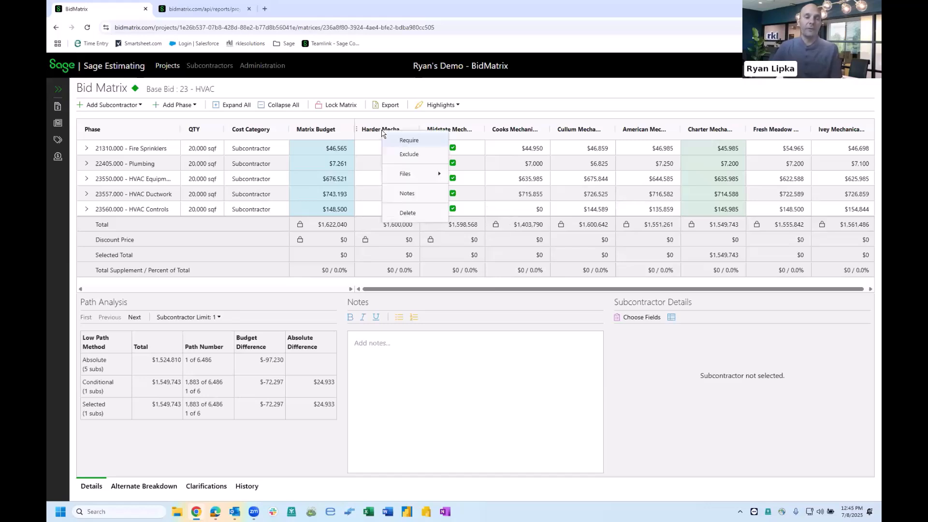
left_click(394, 154)
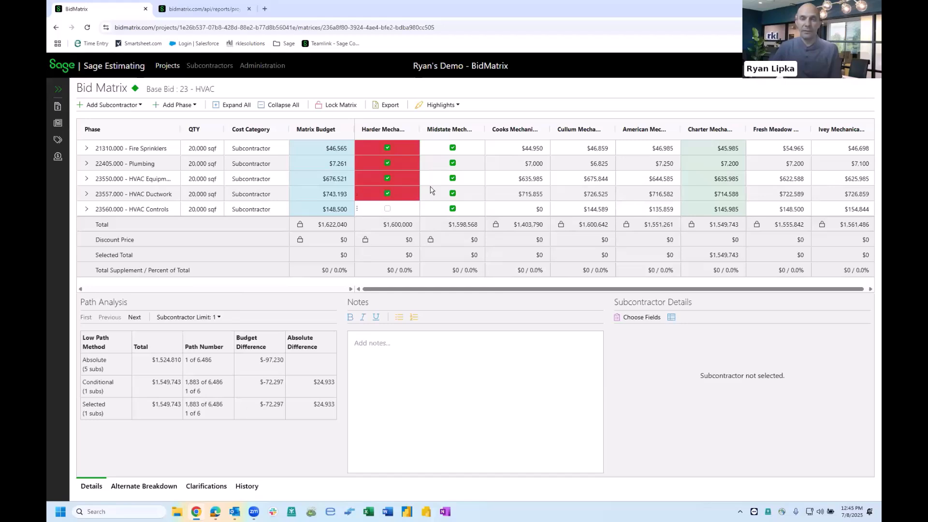
- Supplement Cooks Mechanical's unbid HVAC Controls phase with the $148,500 budget item plus an additional supplement of -18,500
left_click(516, 213)
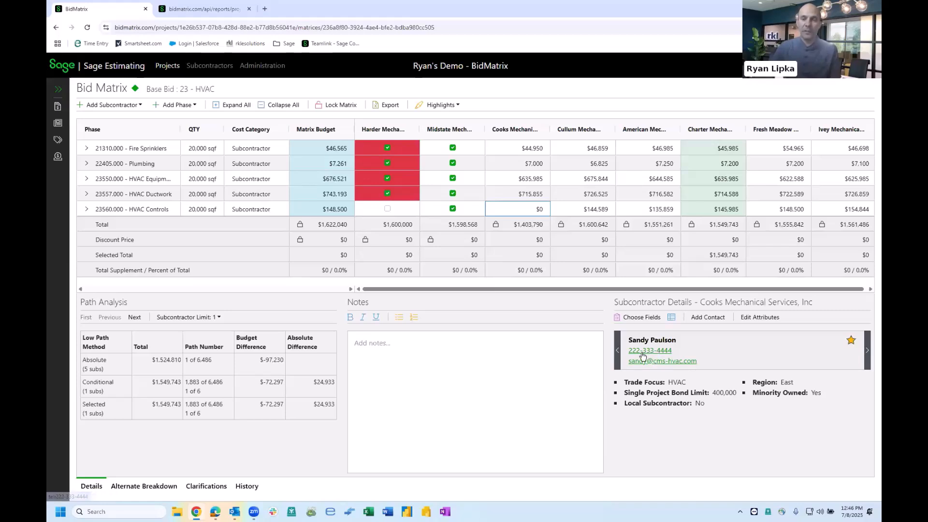
right_click(515, 212)
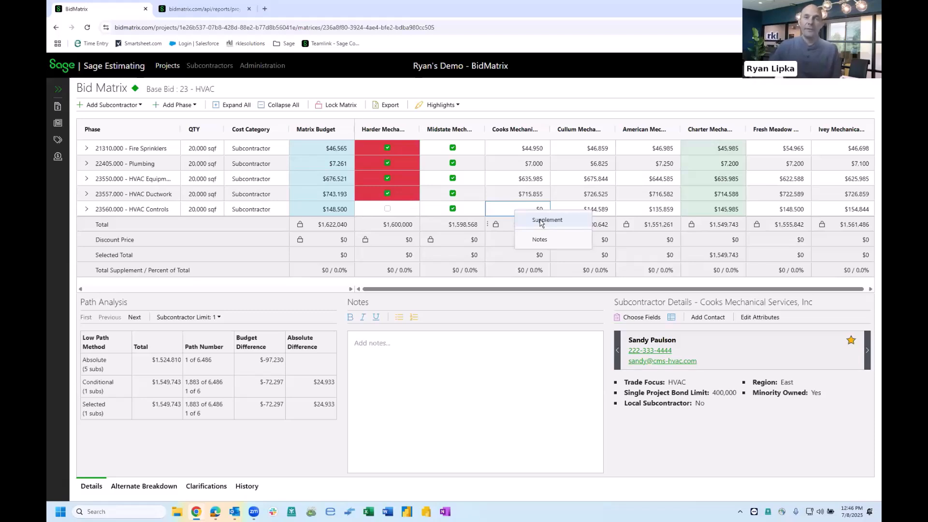
left_click(540, 221)
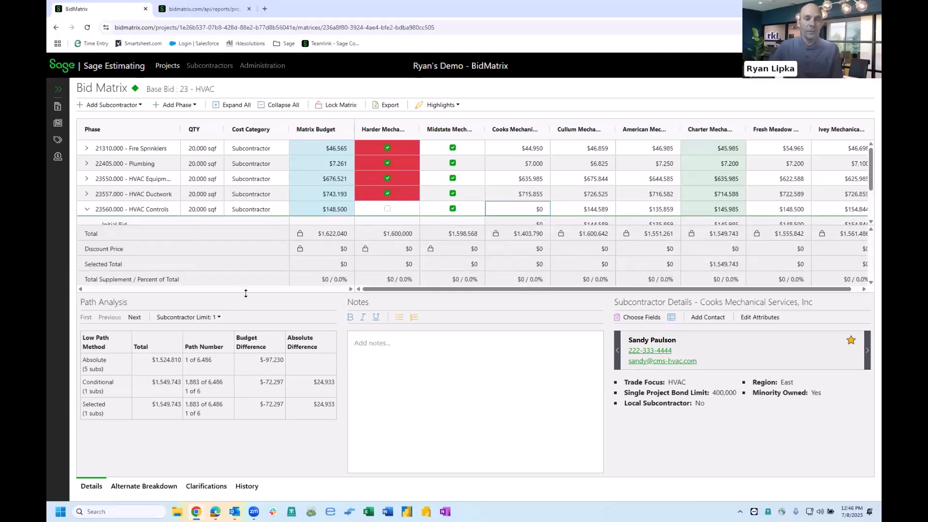
left_click_drag(243, 292, 240, 346)
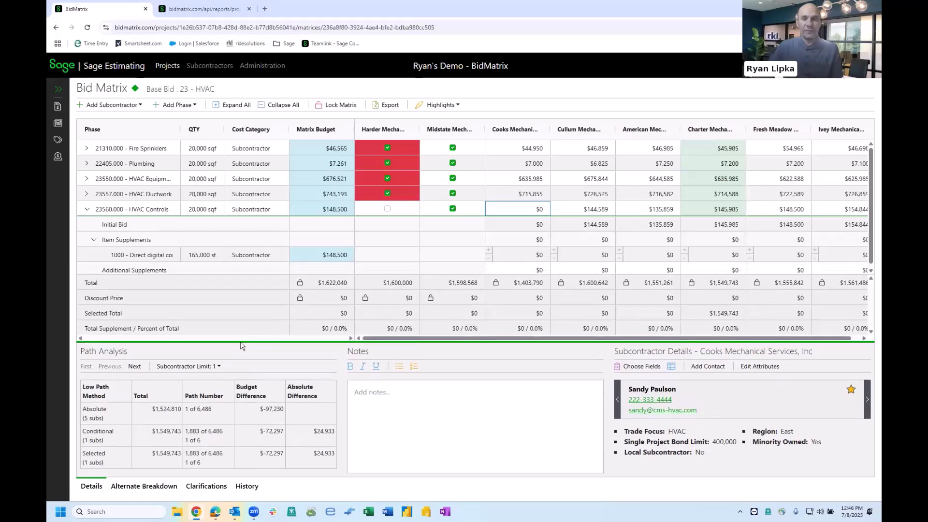
left_click(489, 259)
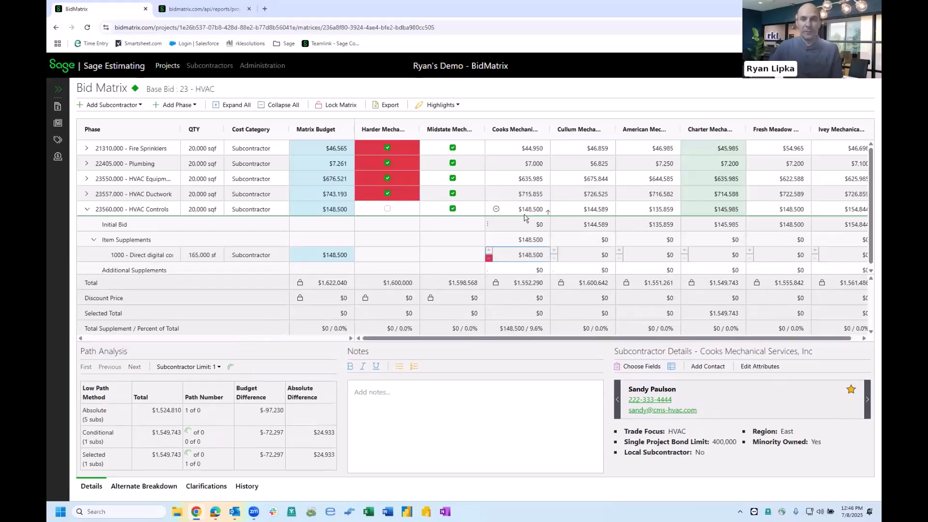
left_click(516, 271)
type("-18,500")
key("Return")
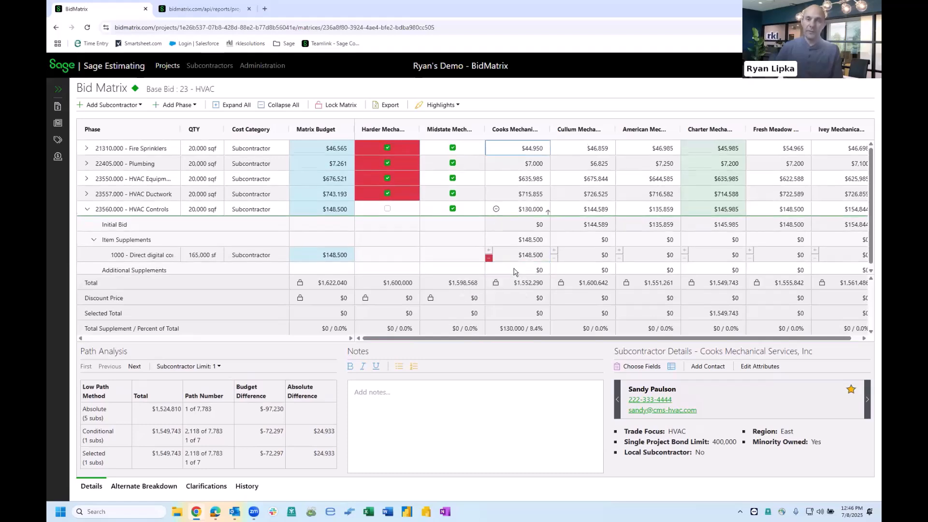
left_click(87, 209)
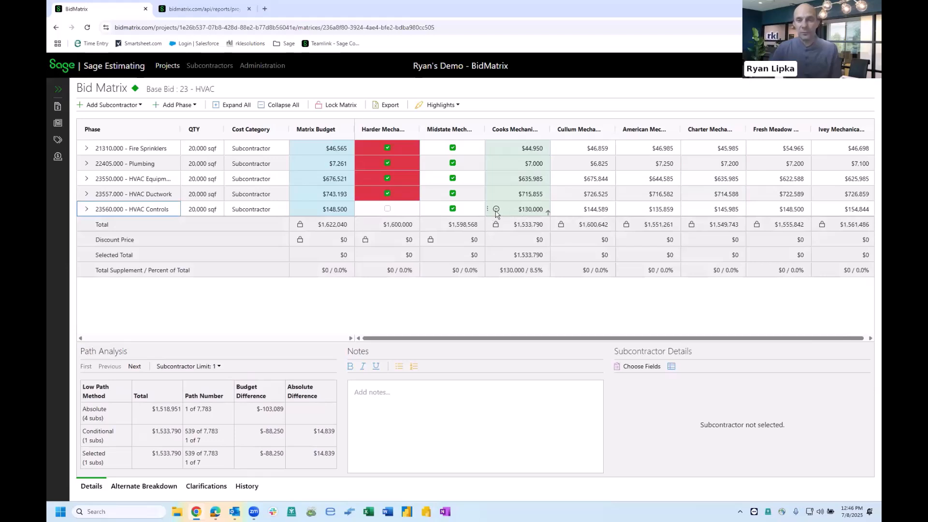
- Add a note to Cooks Mechanical's HVAC Controls cell reading that it was discussed with the contact
mouse_move(497, 213)
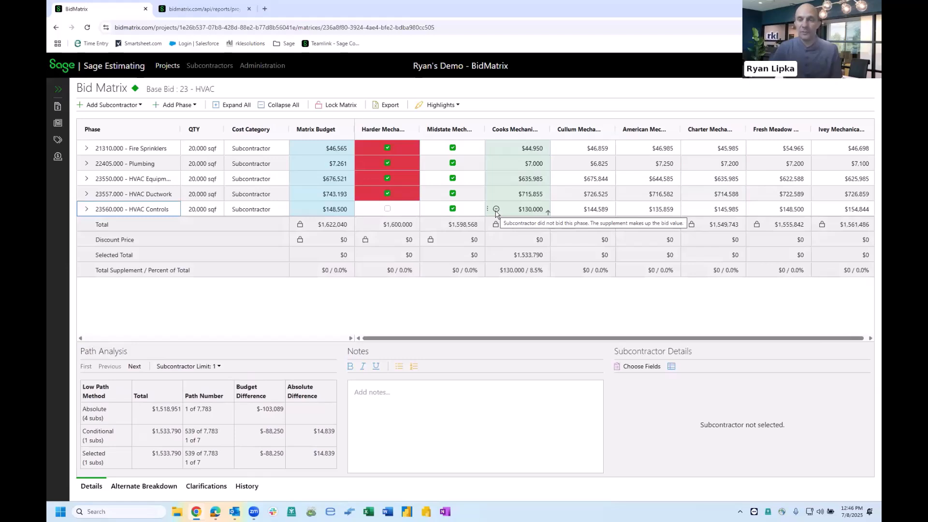
mouse_move(549, 215)
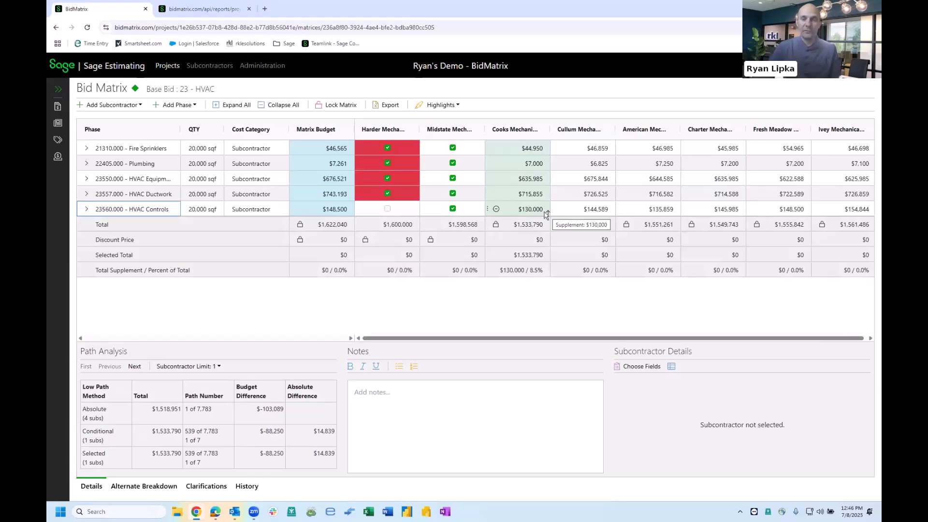
right_click(517, 210)
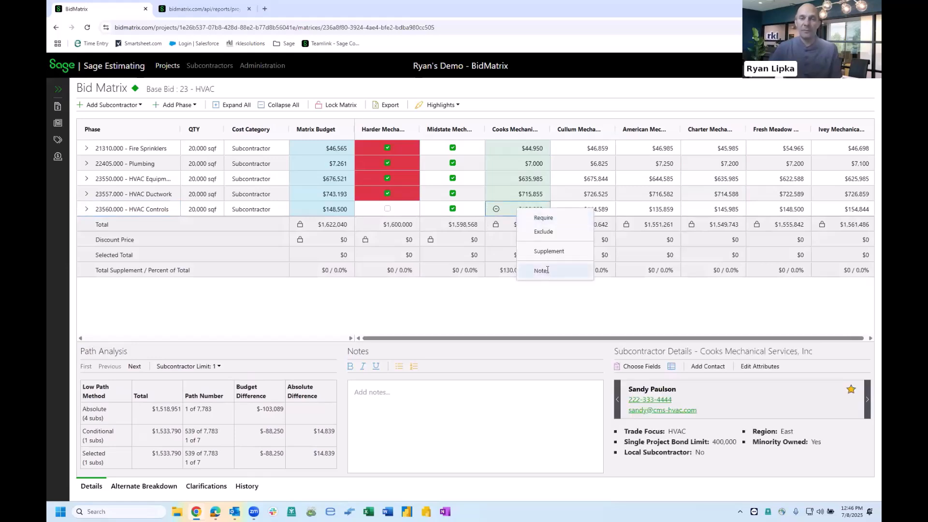
left_click(543, 271)
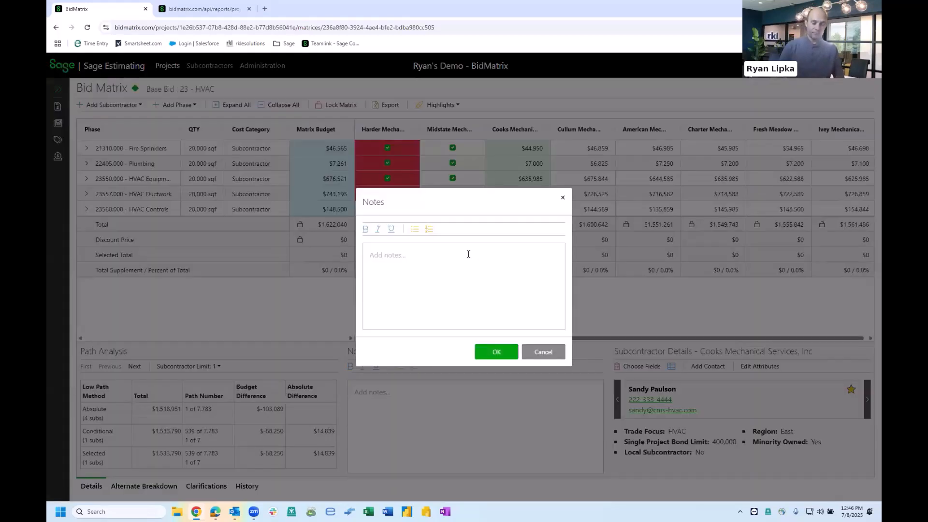
type("Discussed with Sandy")
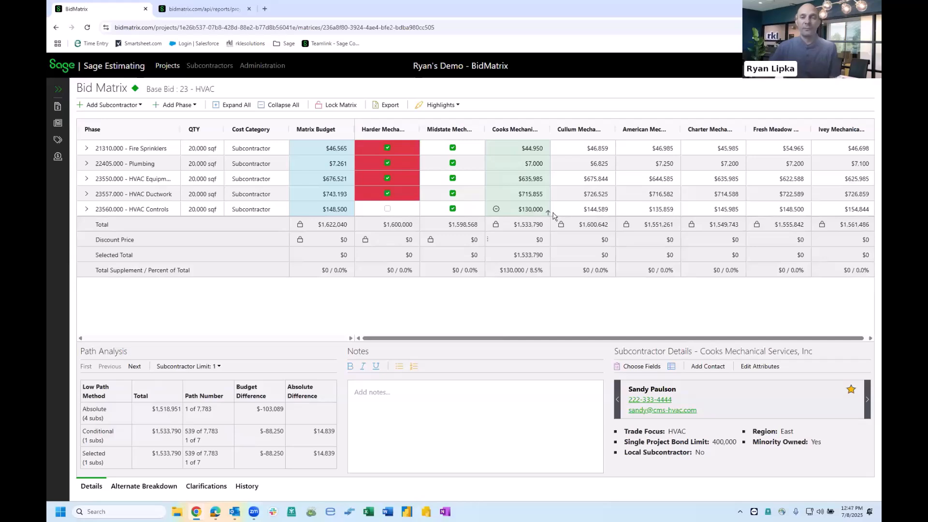
left_click(548, 207)
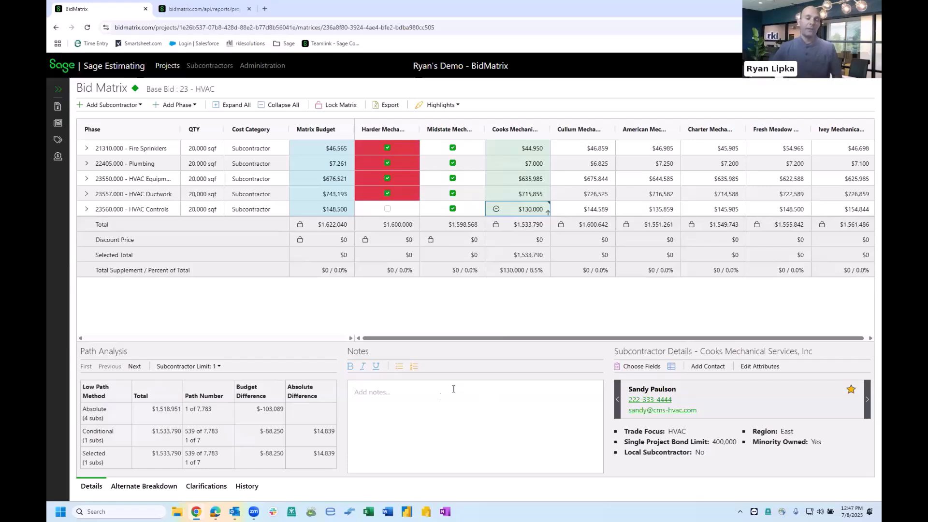
left_click(431, 407)
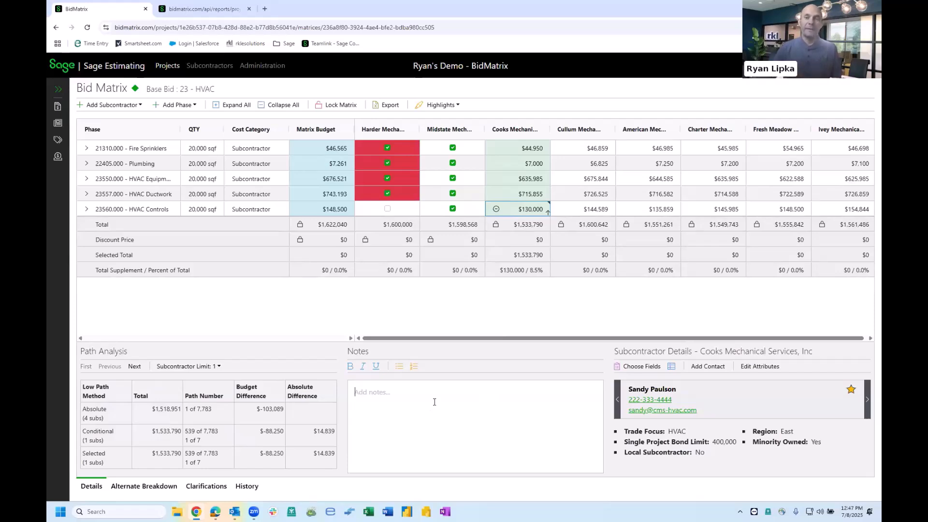
left_click(426, 406)
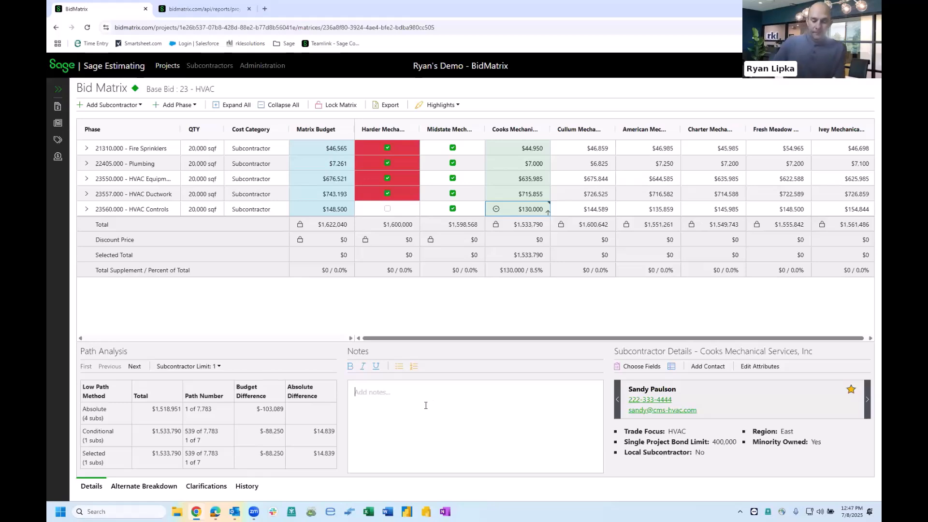
- Open the Alternate Breakdown and view the Alt 1 - Parking Garage matrix, then return to the base bid
left_click(128, 488)
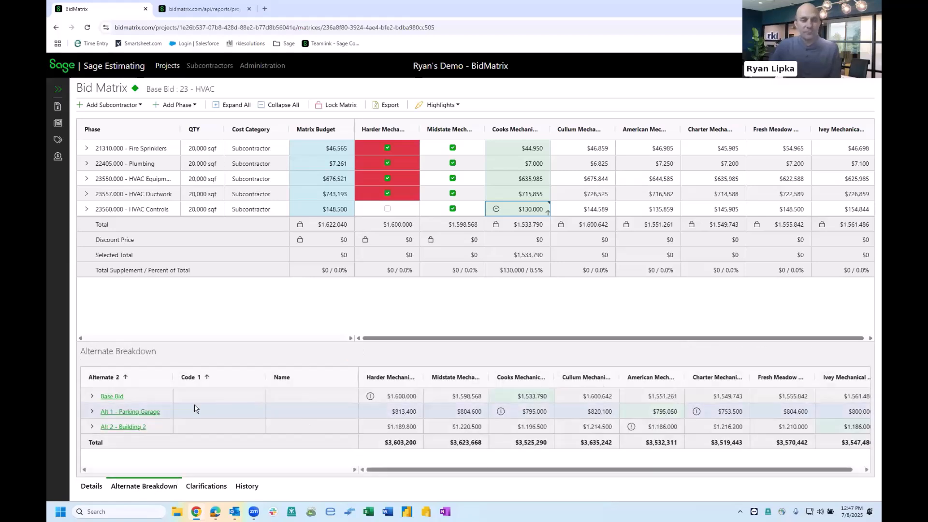
left_click(121, 417)
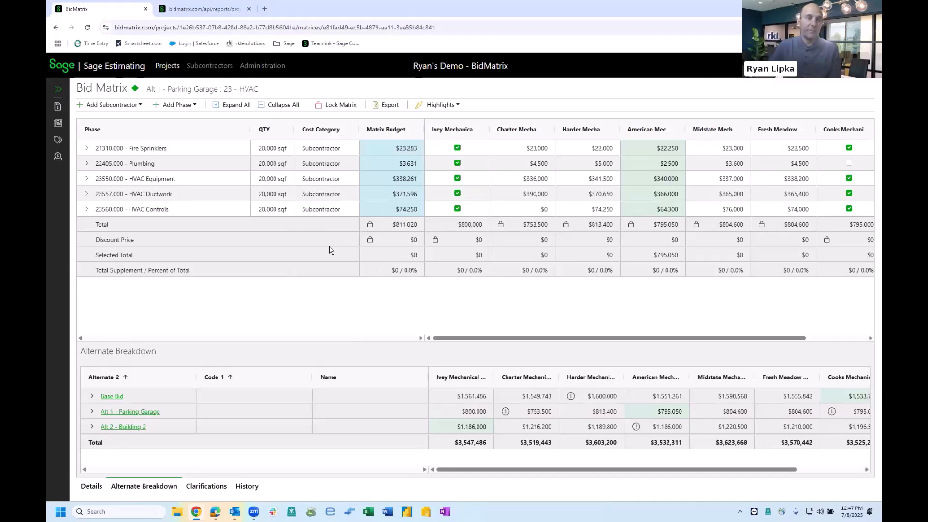
key("alt+Left")
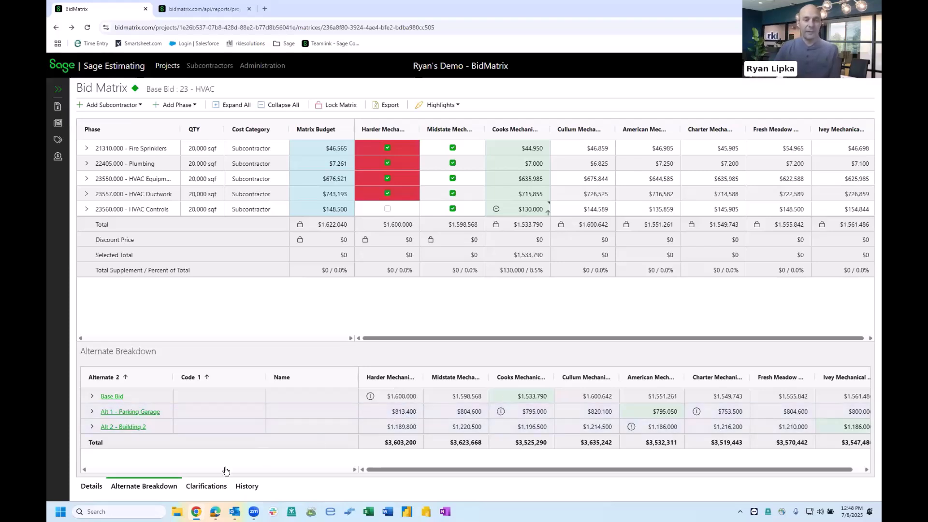
- Add a $30,000 HVAC Ductwork supplement to Cooks Mechanical's 'Is Cleanup Included?' clarification
left_click(222, 487)
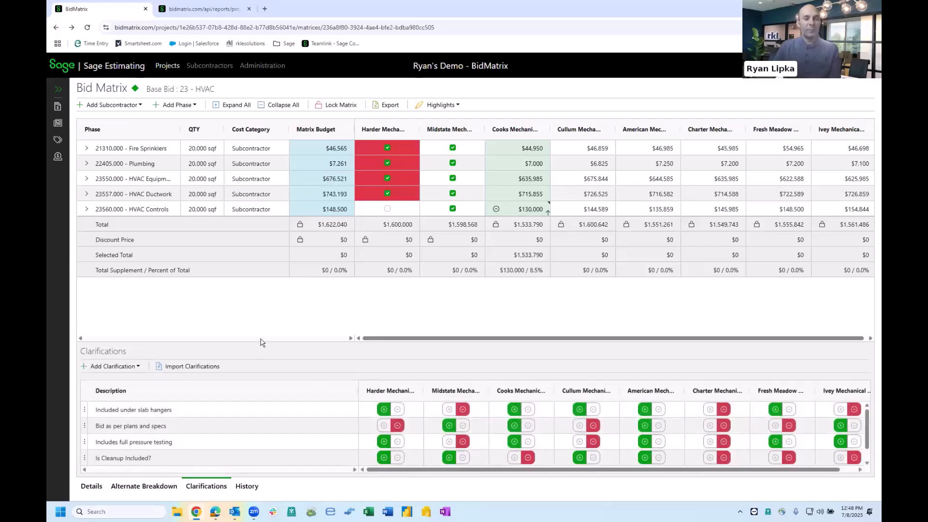
left_click_drag(261, 341, 260, 294)
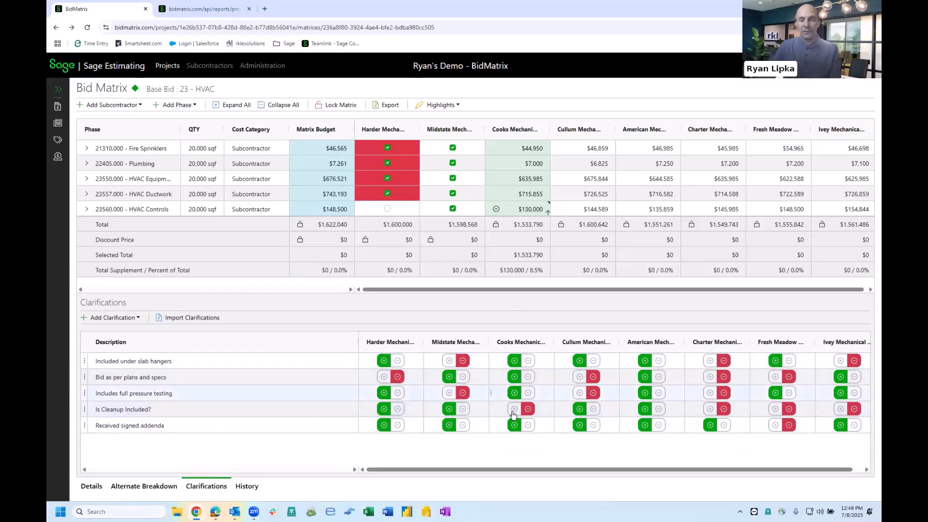
left_click(529, 410)
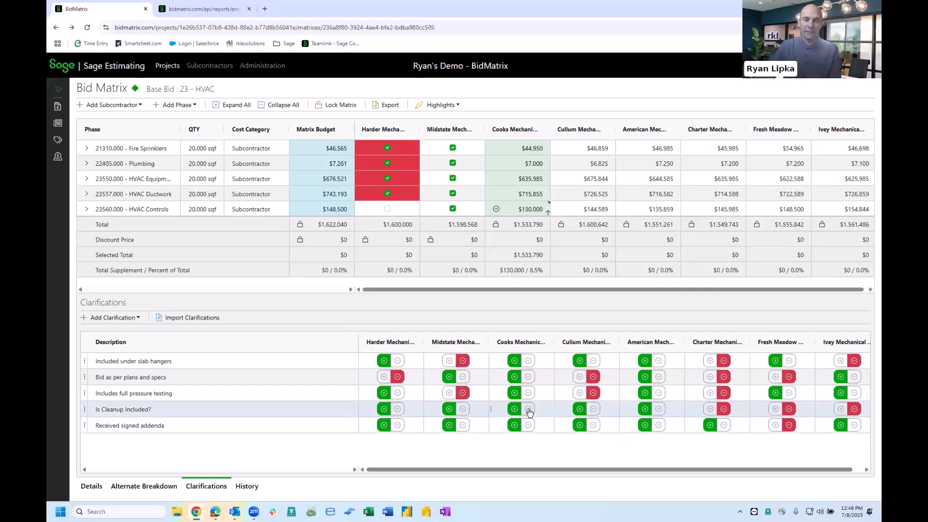
left_click(529, 410)
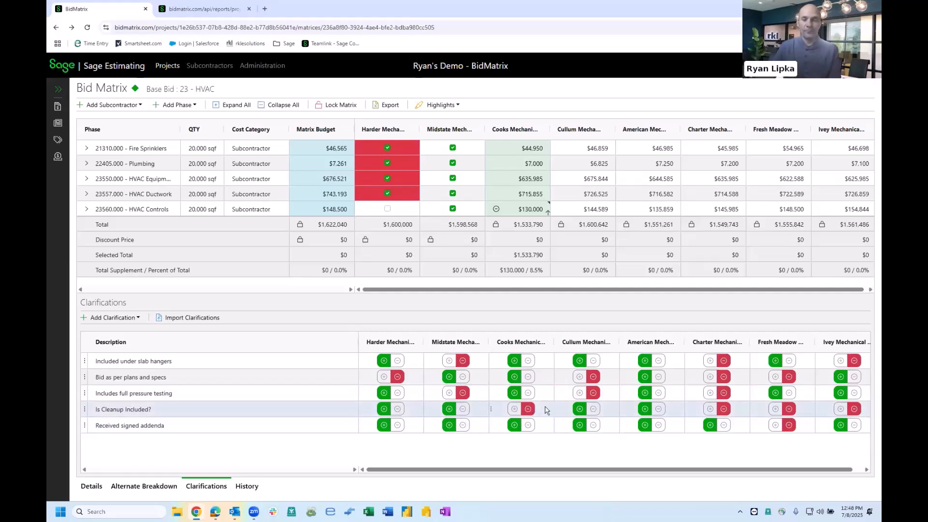
right_click(498, 411)
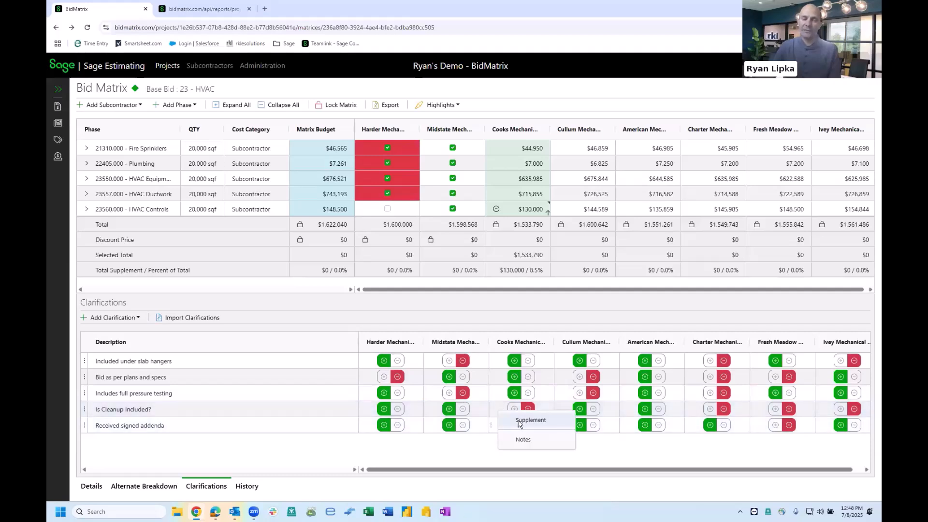
left_click(519, 422)
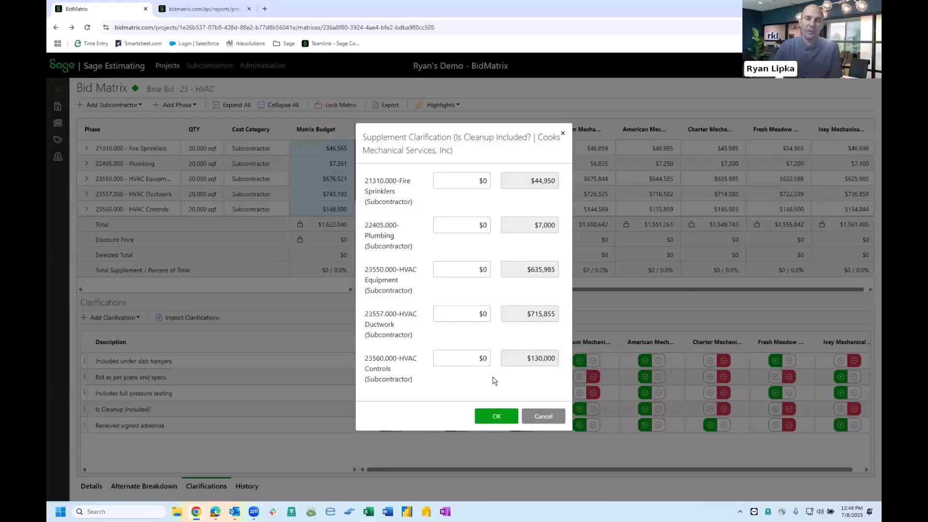
left_click(468, 313)
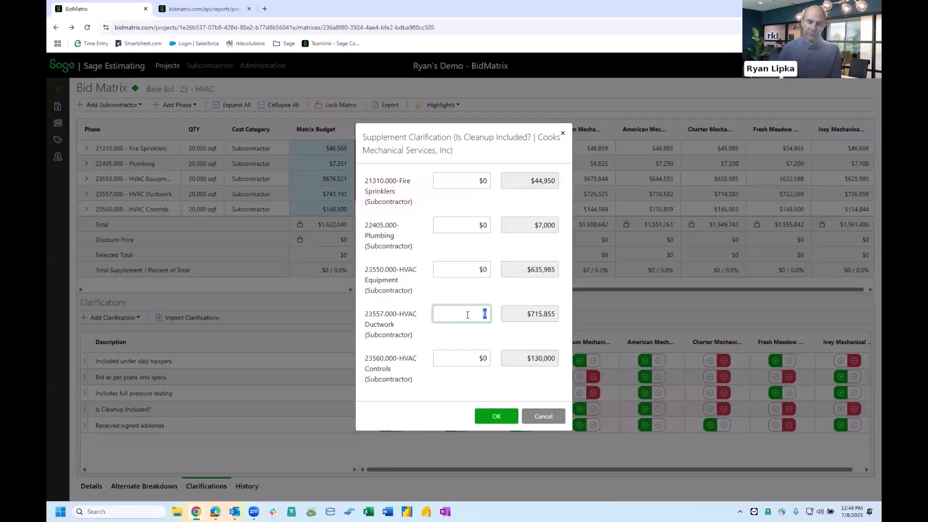
type("30000")
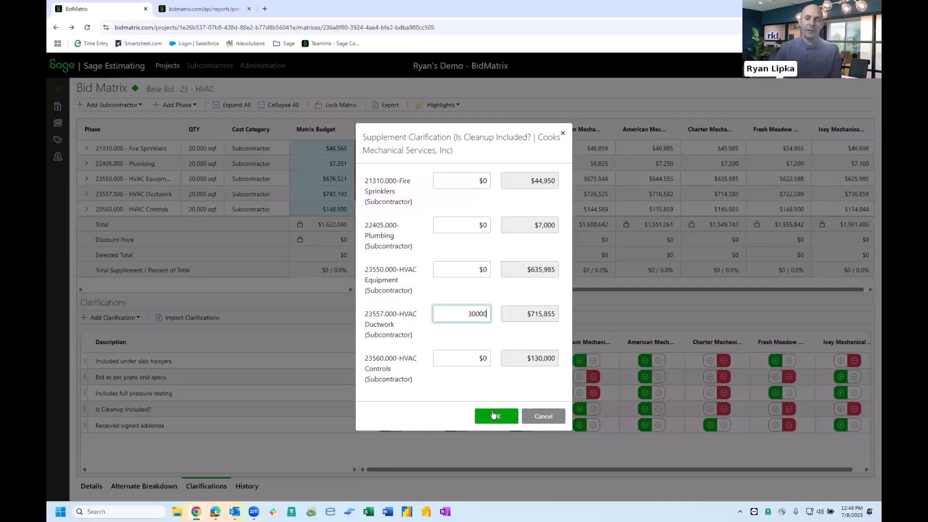
left_click(494, 417)
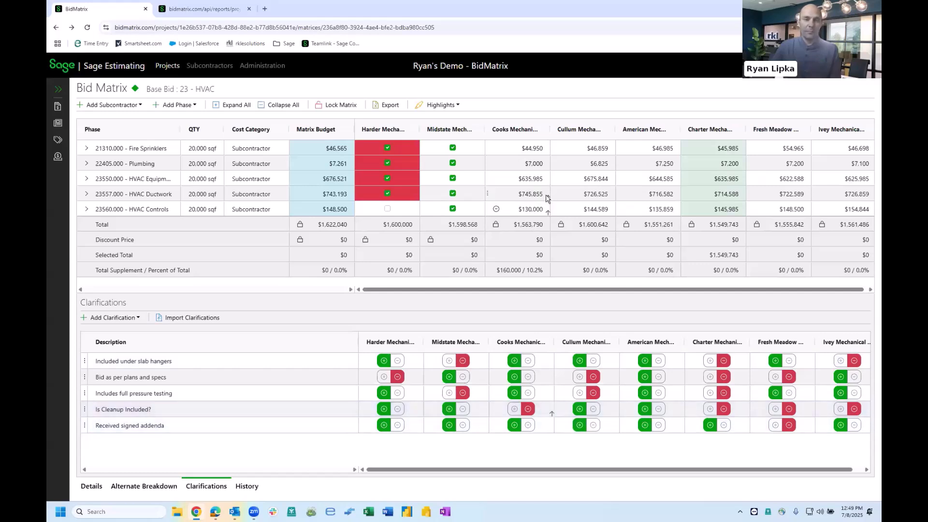
- Review the change history of Cooks Mechanical's HVAC Ductwork and HVAC Controls bids
left_click(92, 488)
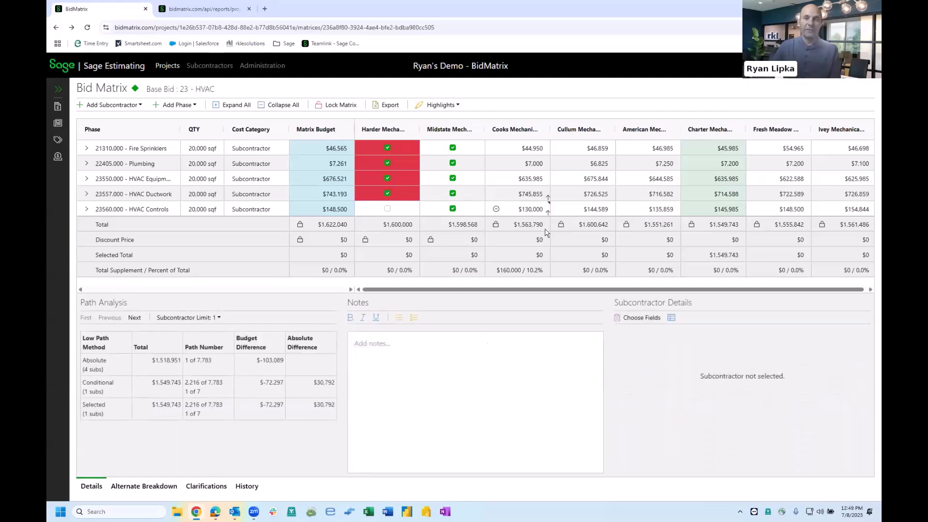
mouse_move(549, 200)
left_click(246, 488)
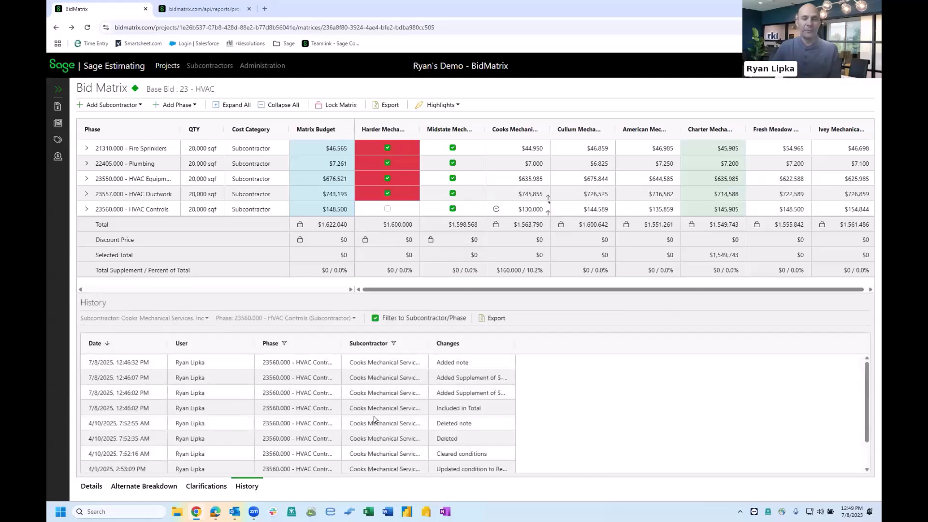
scroll(429, 420, "down", 1)
left_click(530, 198)
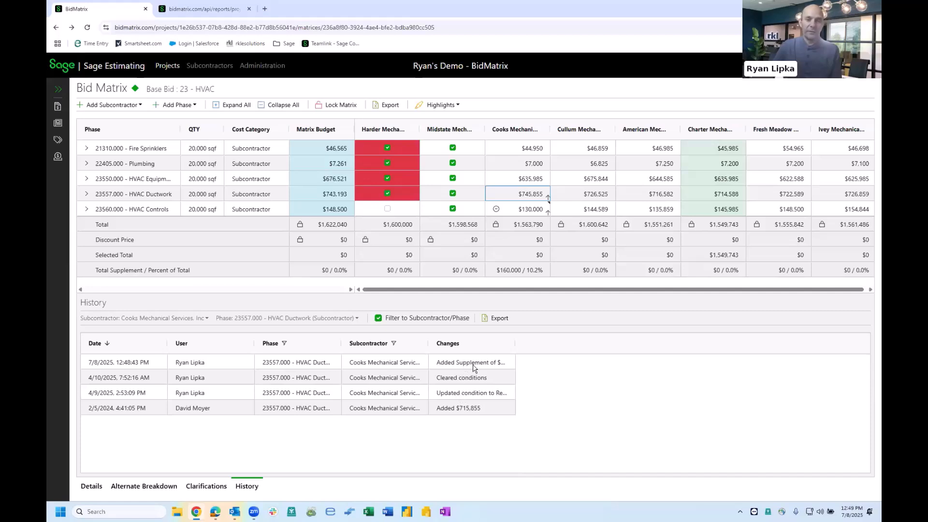
left_click(537, 212)
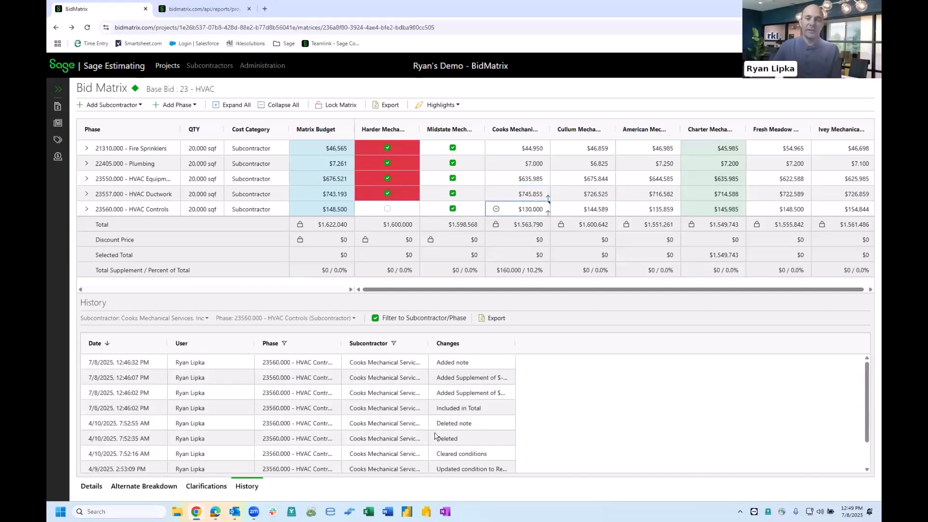
scroll(436, 437, "down", 1)
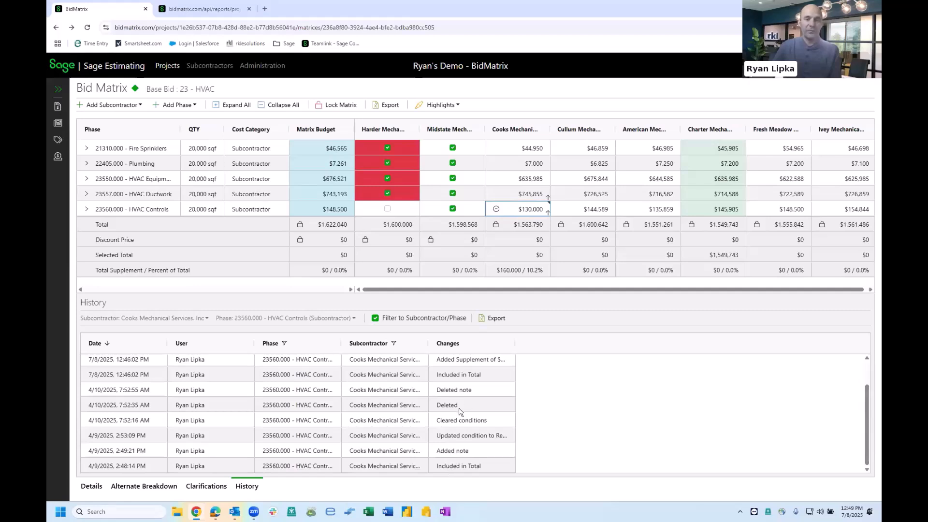
scroll(459, 415, "up", 1)
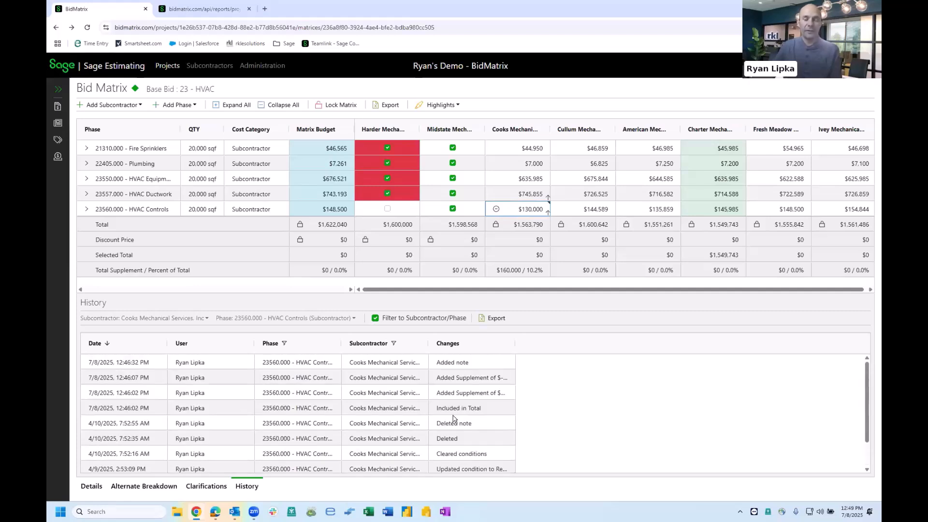
left_click(88, 486)
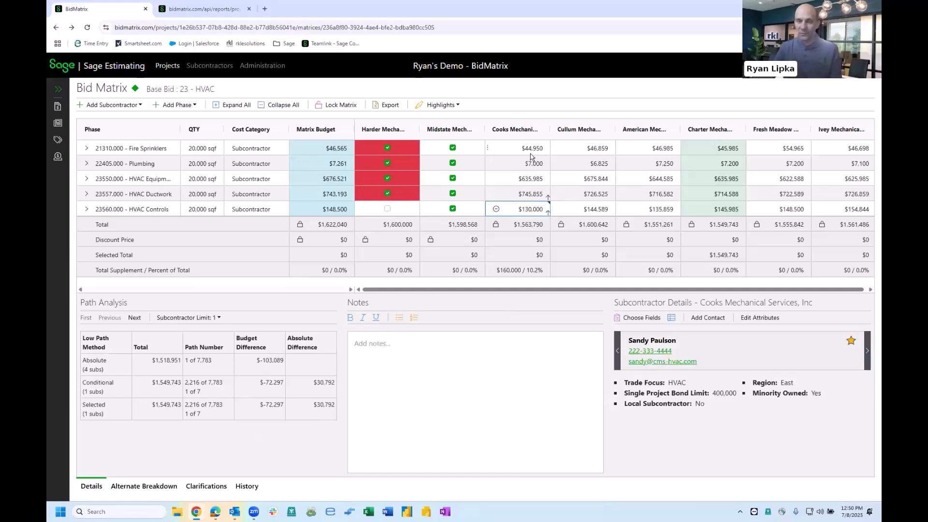
- Require Cooks Mechanical for the HVAC package and add the note 'Good Relationship and below budget.'
right_click(509, 134)
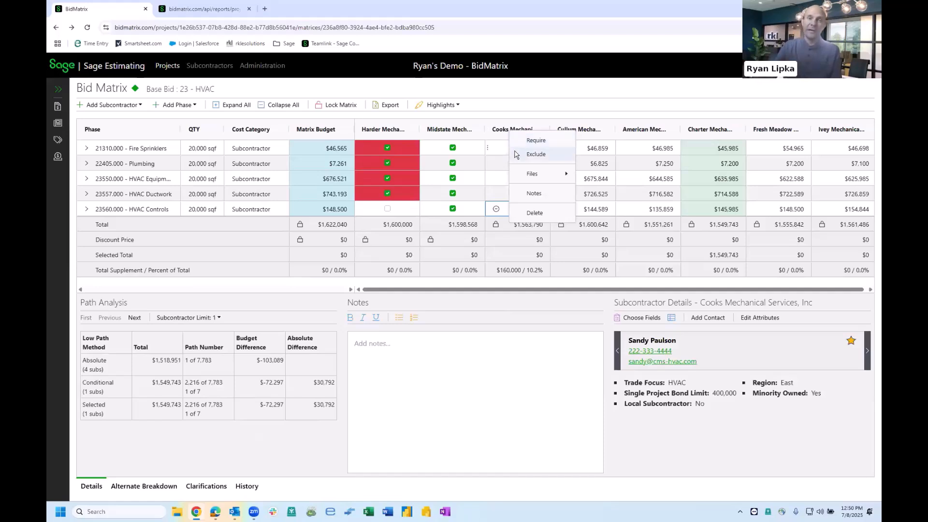
left_click(536, 141)
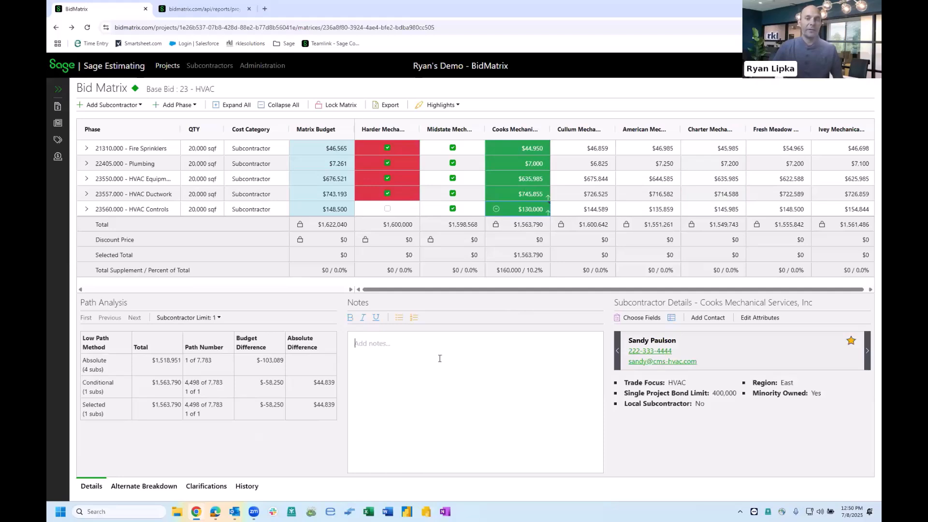
left_click(413, 342)
type("Goood")
key("BackSpace")
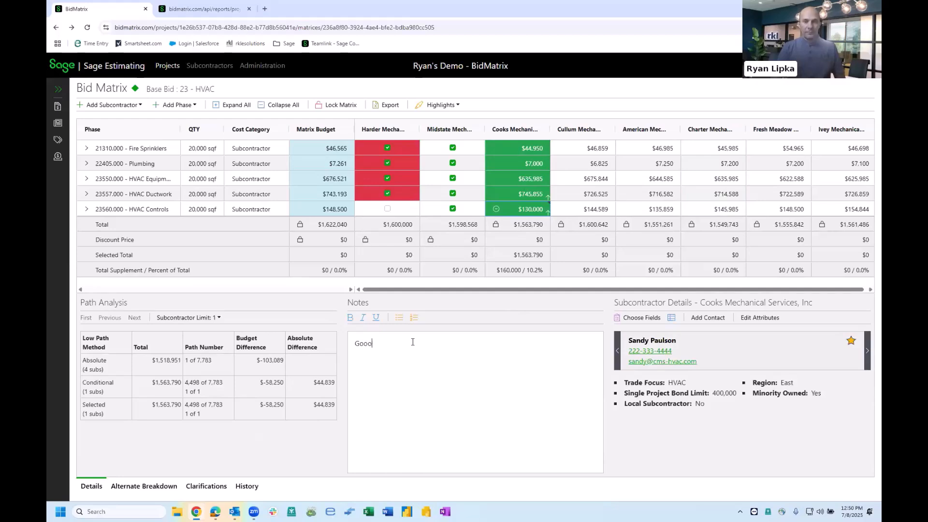
type("Relationship and below budget.")
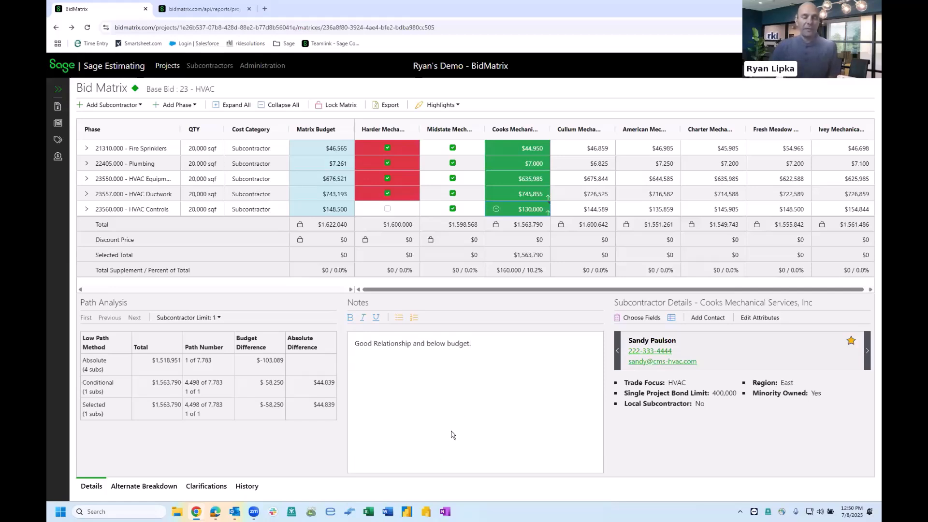
- Lock the bid matrix
left_click(337, 107)
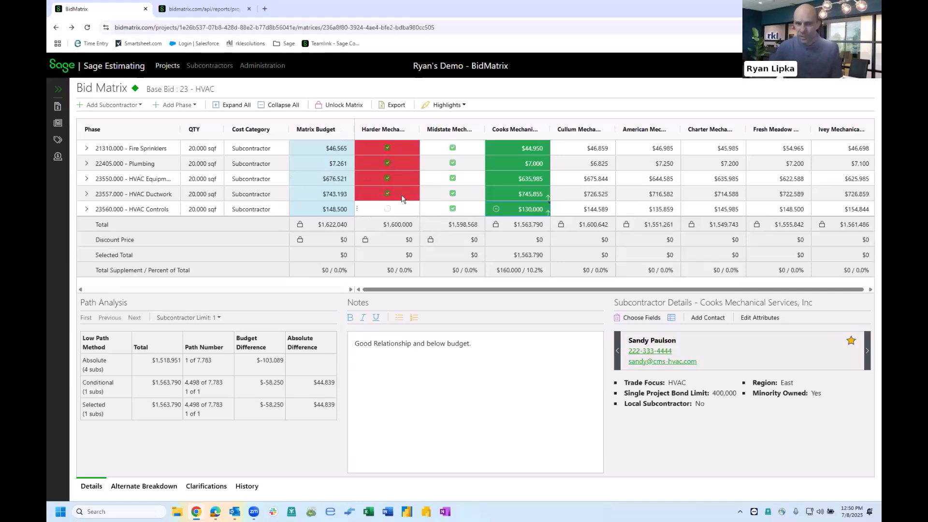
left_click(580, 181)
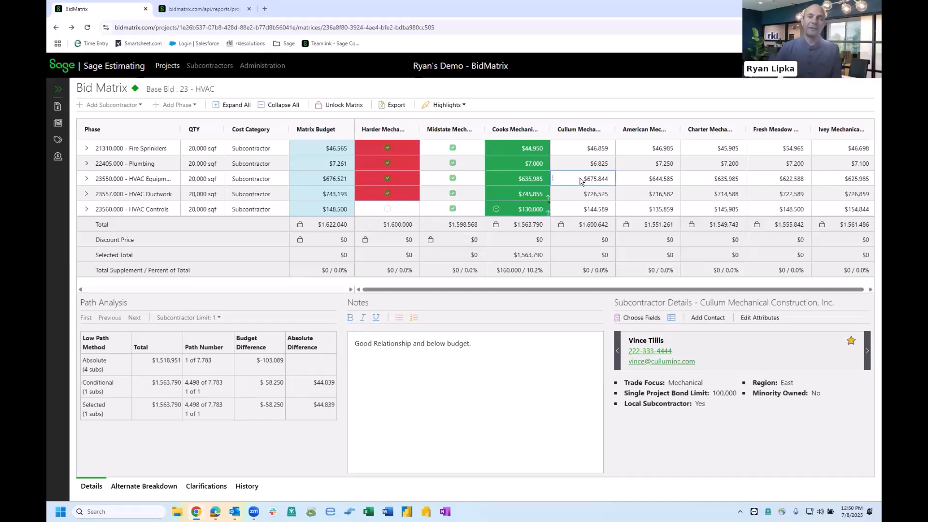
left_click(319, 108)
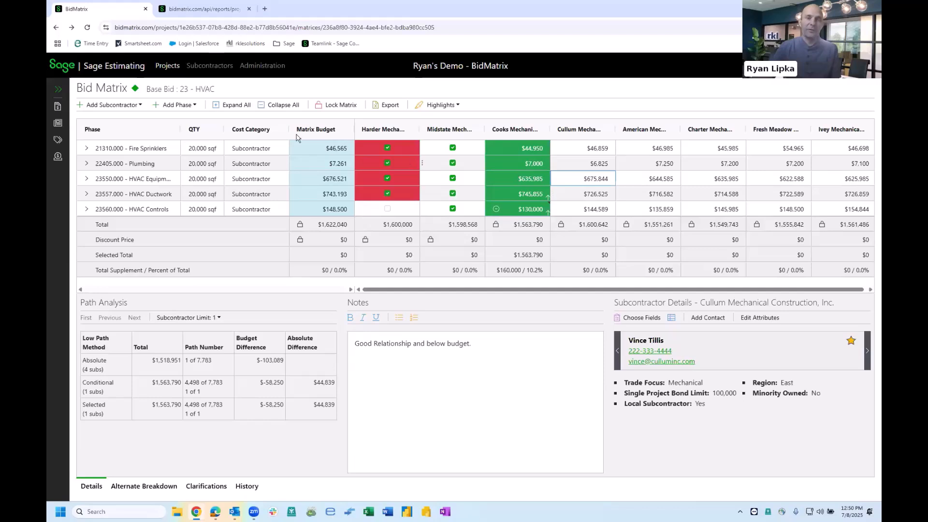
left_click(341, 108)
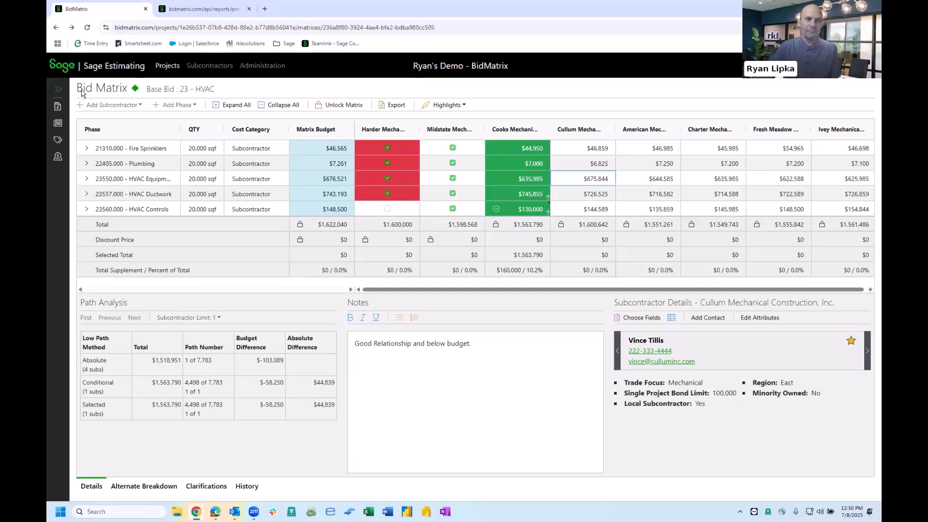
- Open the Summary Sheet from the Bid Room and view the note on the HVAC package row
left_click(58, 89)
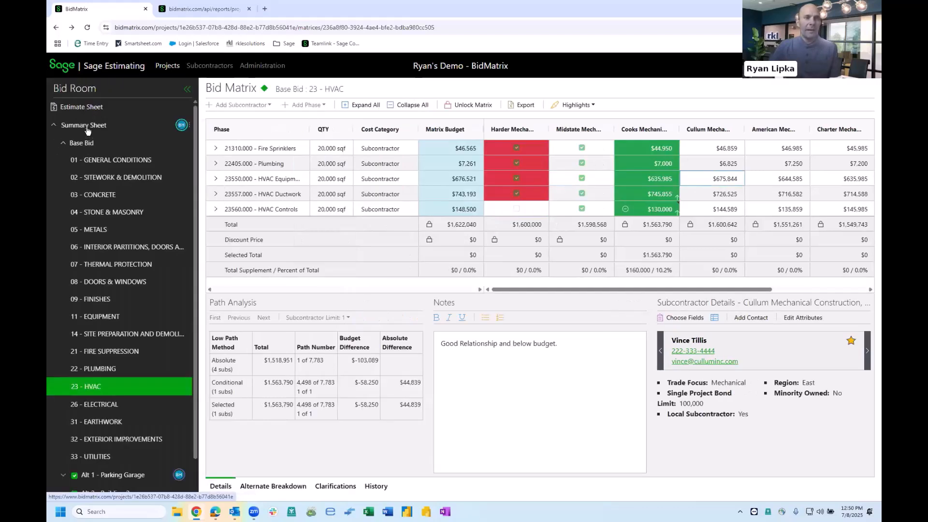
left_click(97, 125)
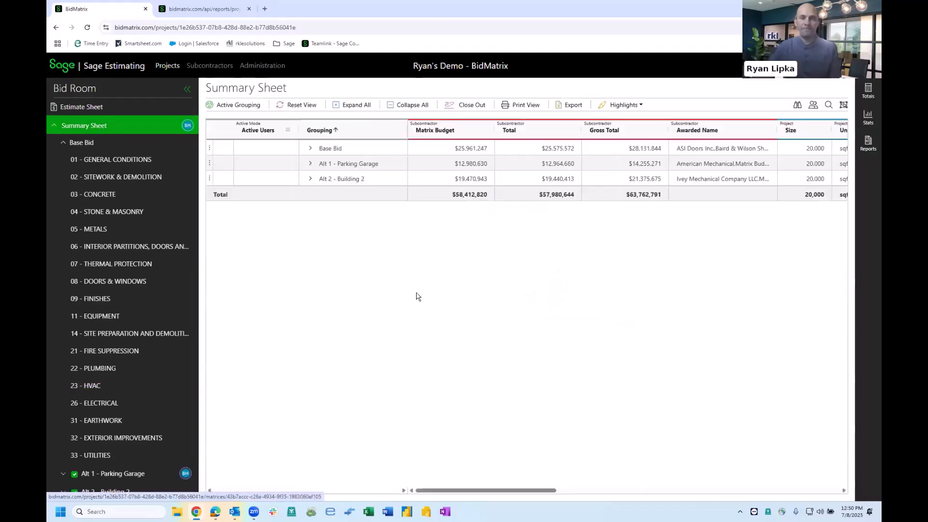
scroll(394, 296, "down", 1)
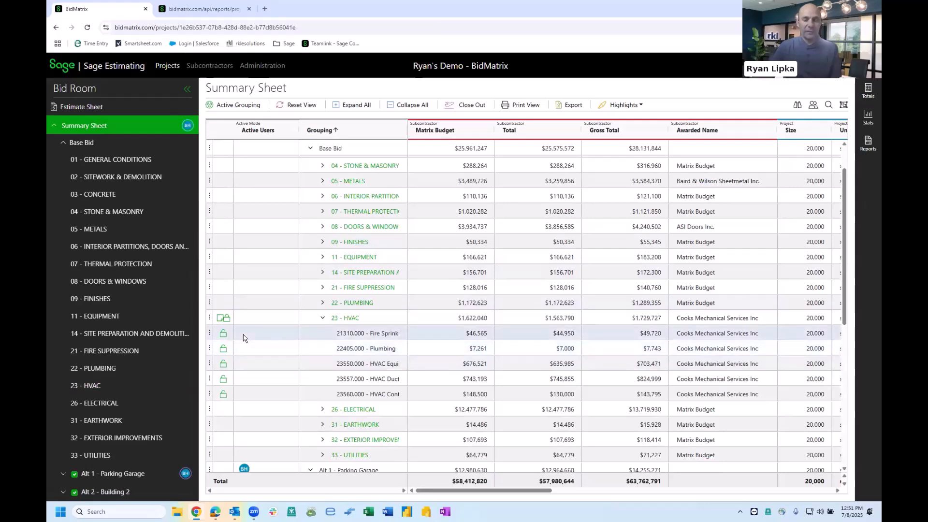
left_click(220, 320)
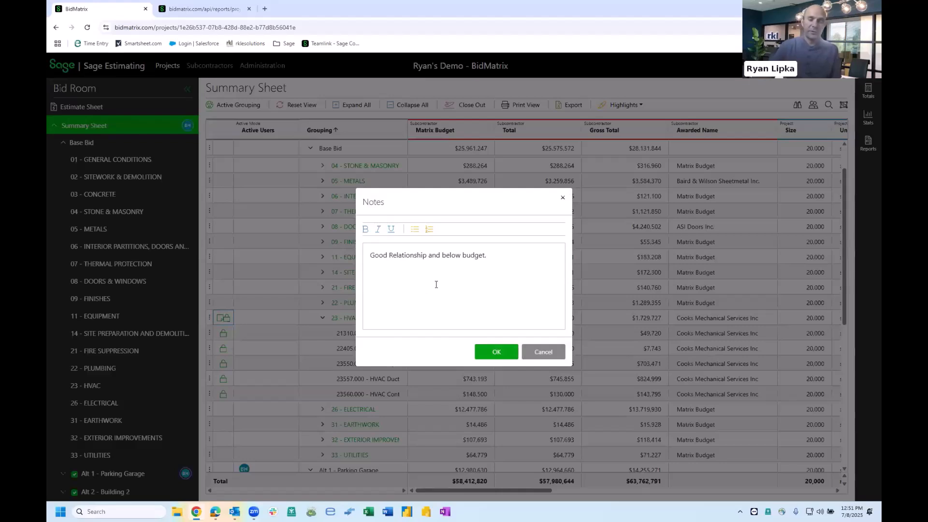
left_click(562, 201)
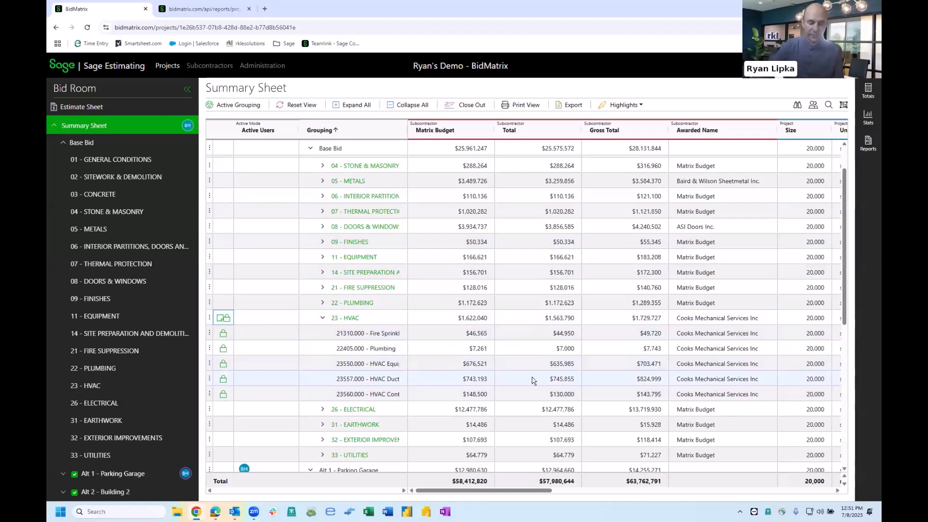
- Open the Totals / Markups panel and expand the Base Bid markups
left_click(868, 92)
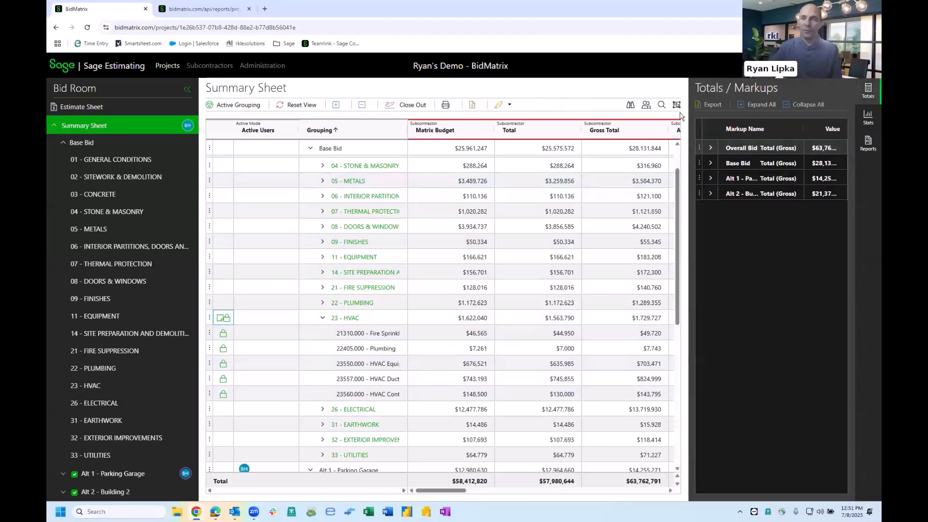
left_click_drag(689, 121, 651, 122)
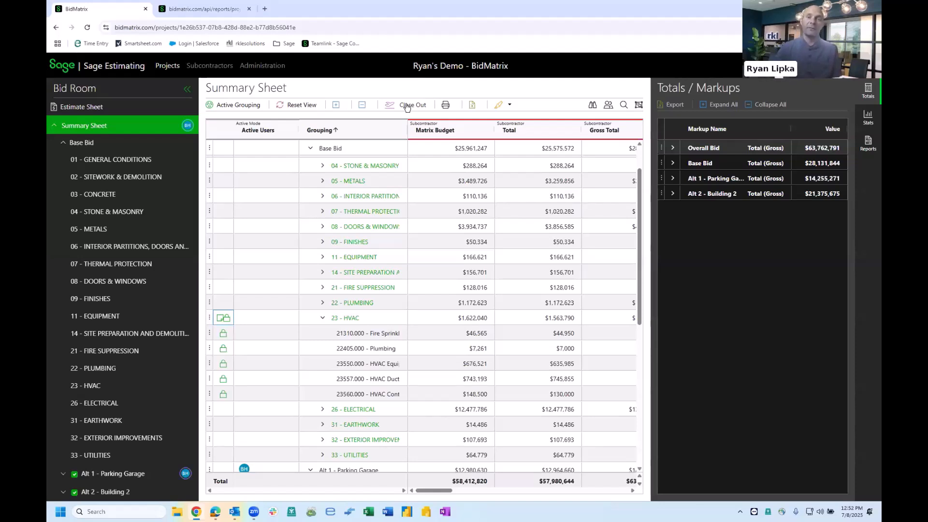
left_click(673, 164)
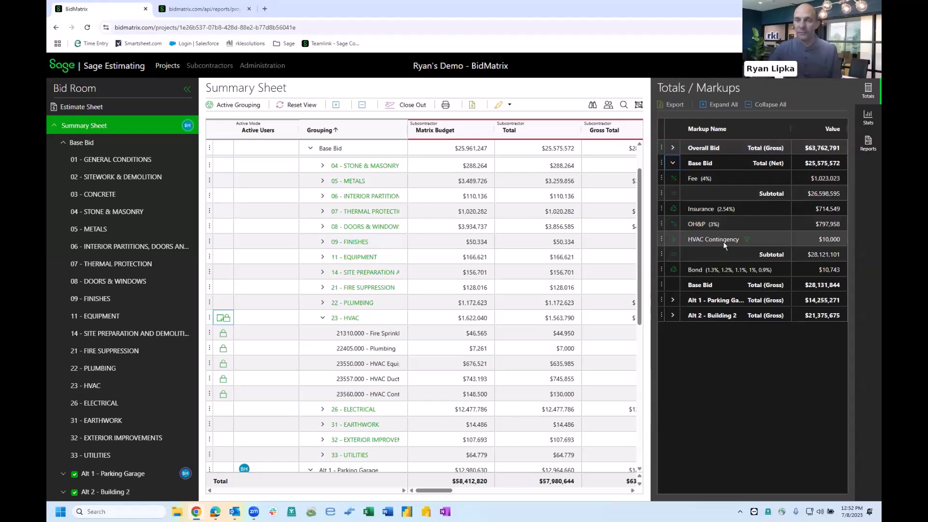
- Open the HVAC Contingency markup for editing, review its WBS limits, and cancel without changes
left_click(661, 239)
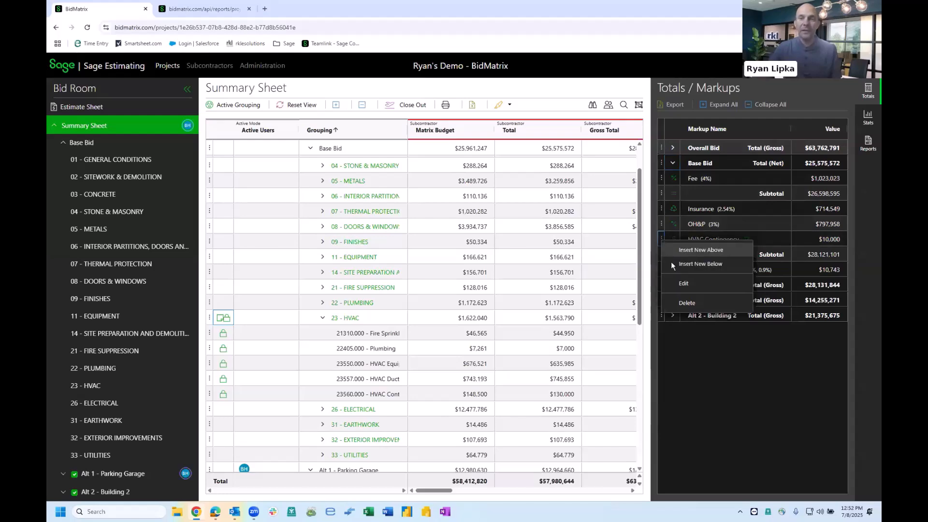
left_click(686, 286)
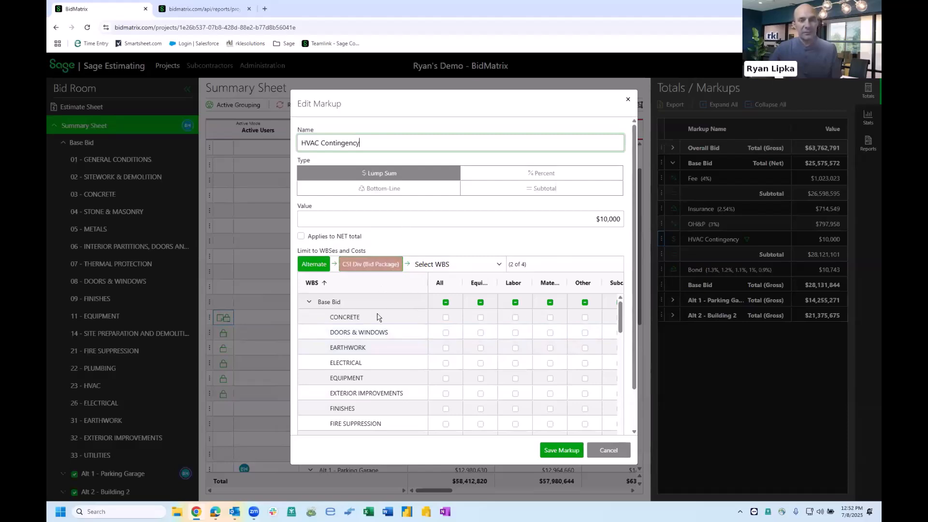
scroll(369, 337, "down", 3)
left_click(372, 343)
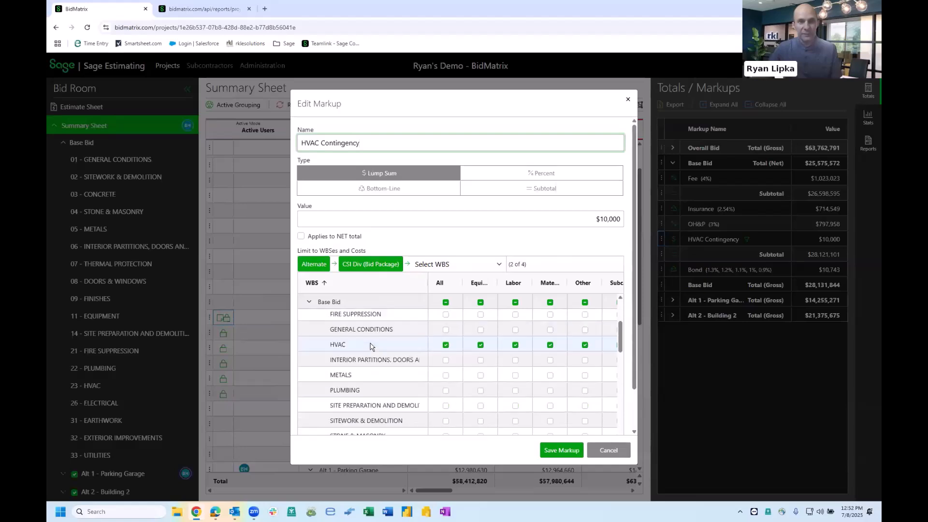
scroll(372, 345, "down", 5)
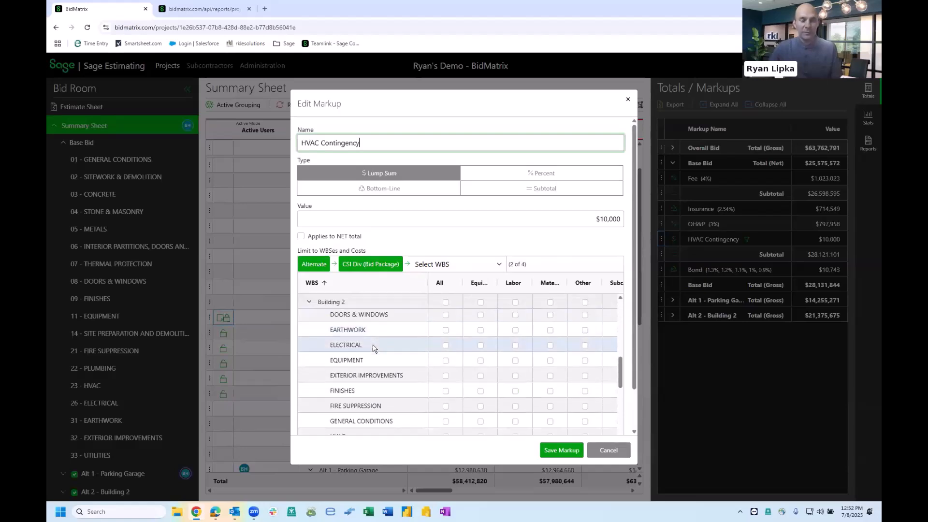
scroll(373, 347, "down", 5)
scroll(372, 347, "up", 10)
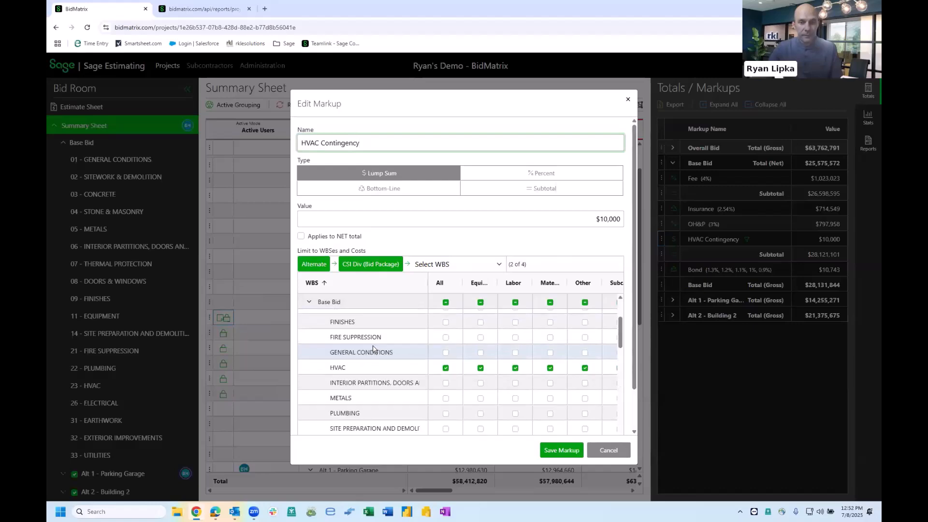
scroll(305, 417, "up", 1)
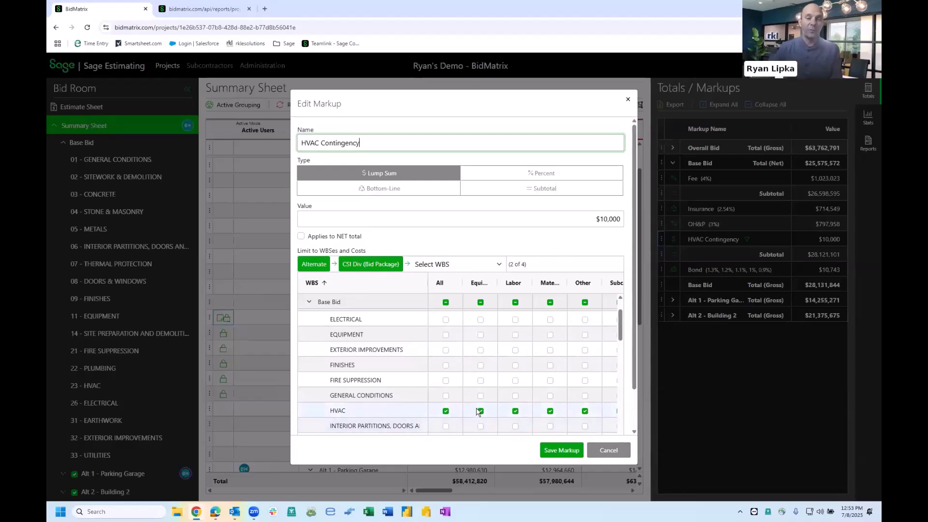
left_click(609, 451)
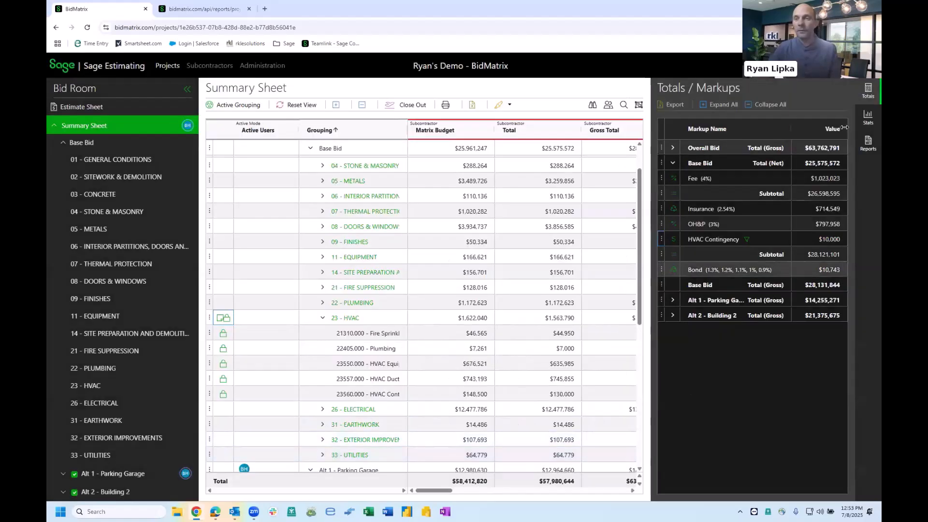
- Open the Statistics panel and review the configured Local Subcontractor and Minority Owned statistics
left_click(872, 121)
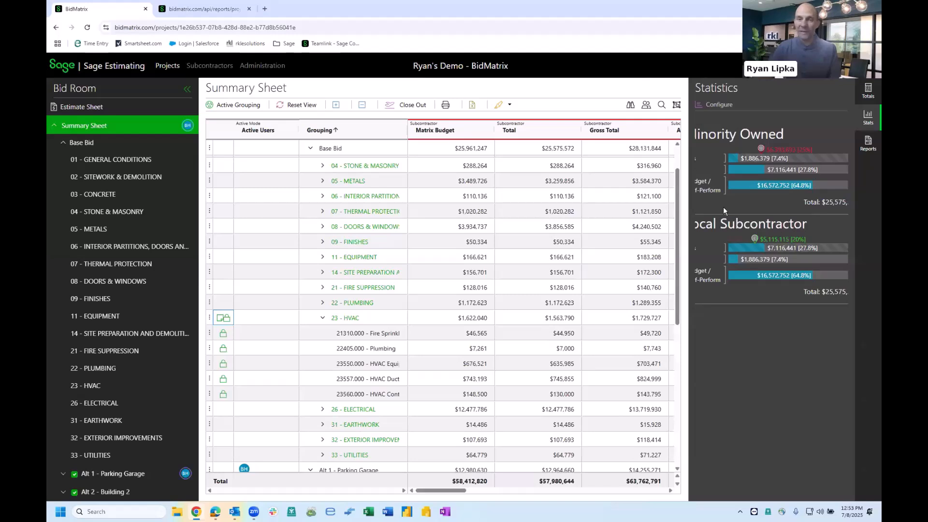
left_click_drag(689, 214, 562, 226)
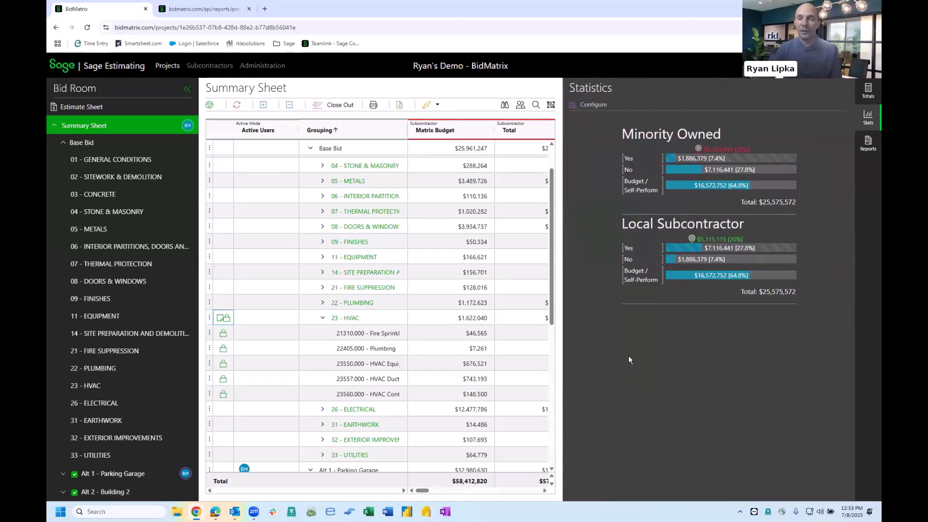
left_click(593, 105)
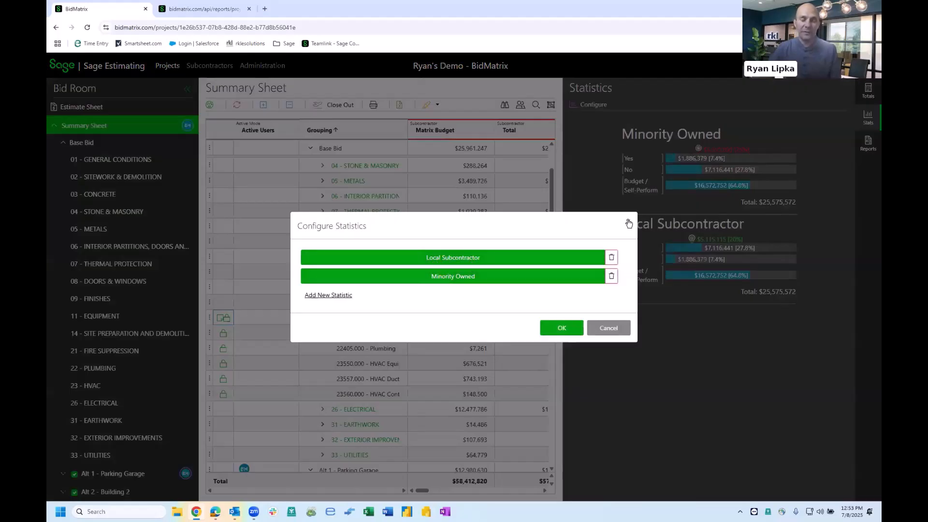
left_click(629, 223)
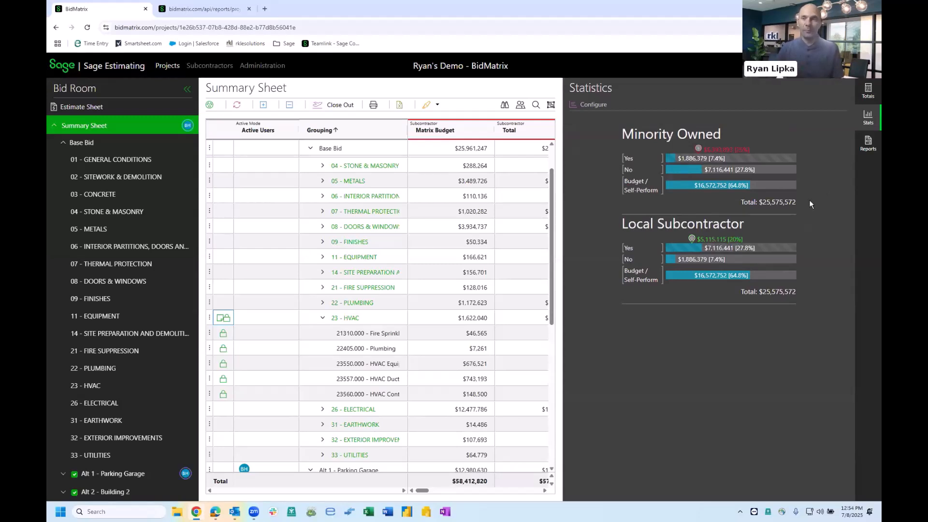
- Open the Reports panel and view the Bid Package Summary report in its browser tab, then close it
left_click(874, 150)
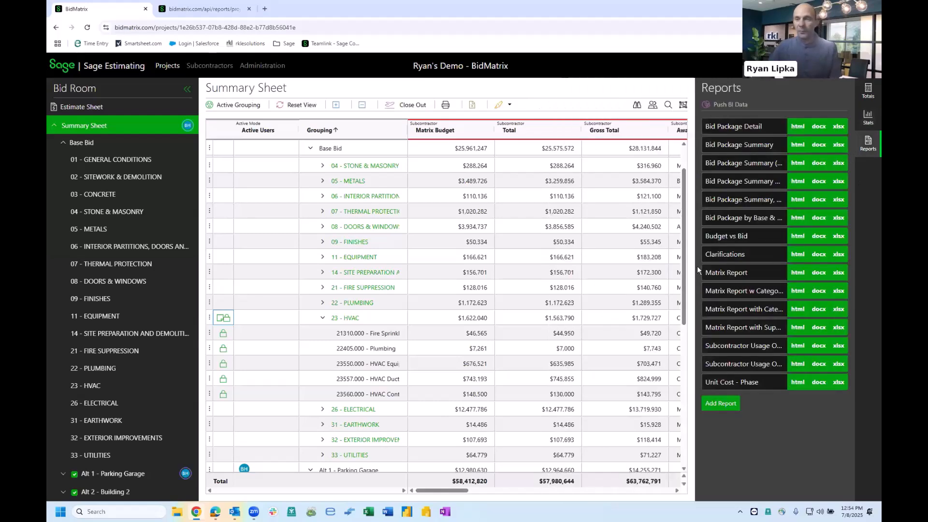
left_click_drag(700, 209, 609, 220)
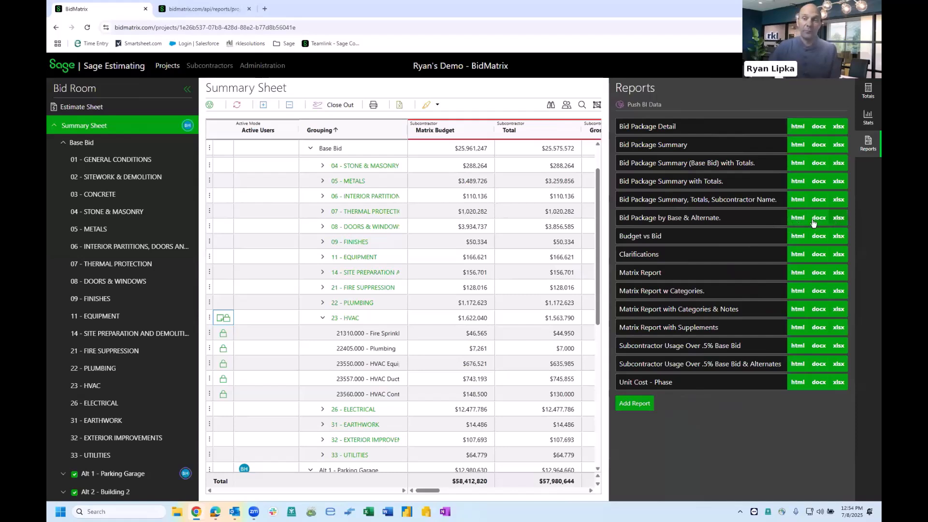
left_click(211, 10)
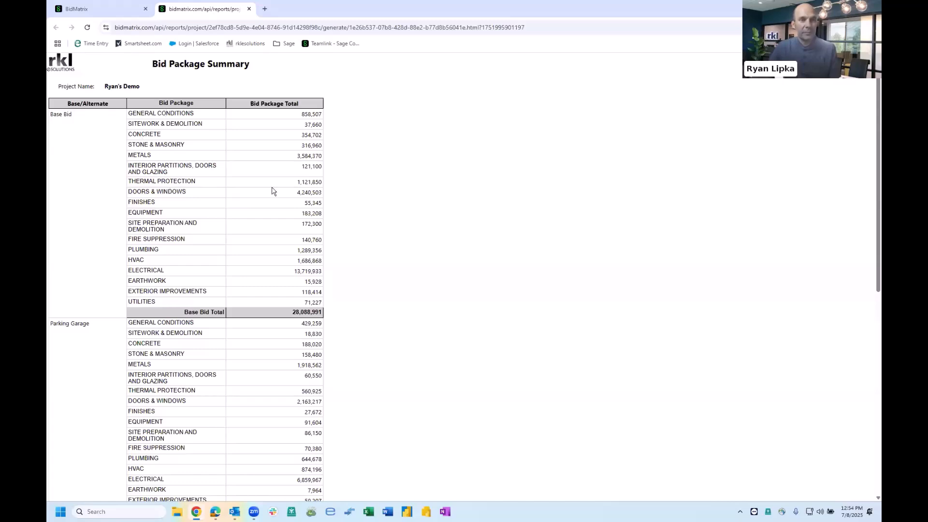
scroll(313, 196, "down", 8)
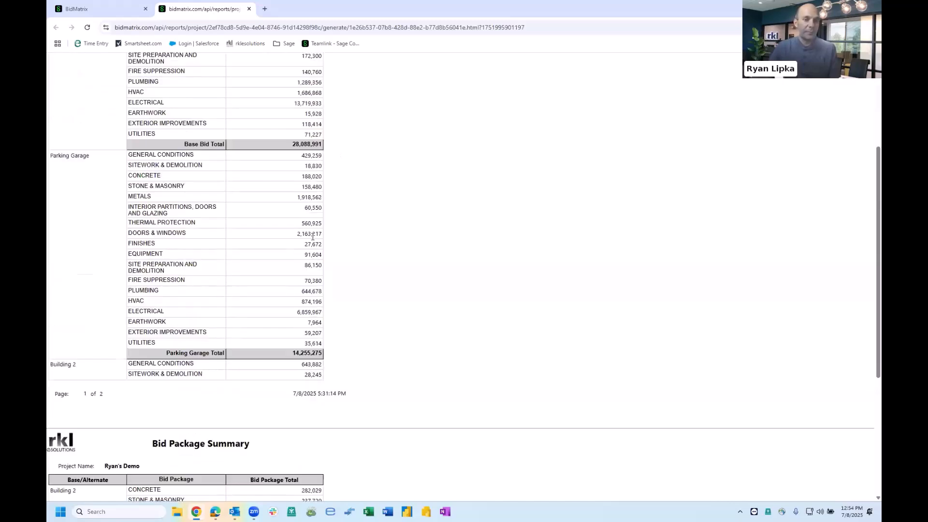
scroll(312, 232, "up", 8)
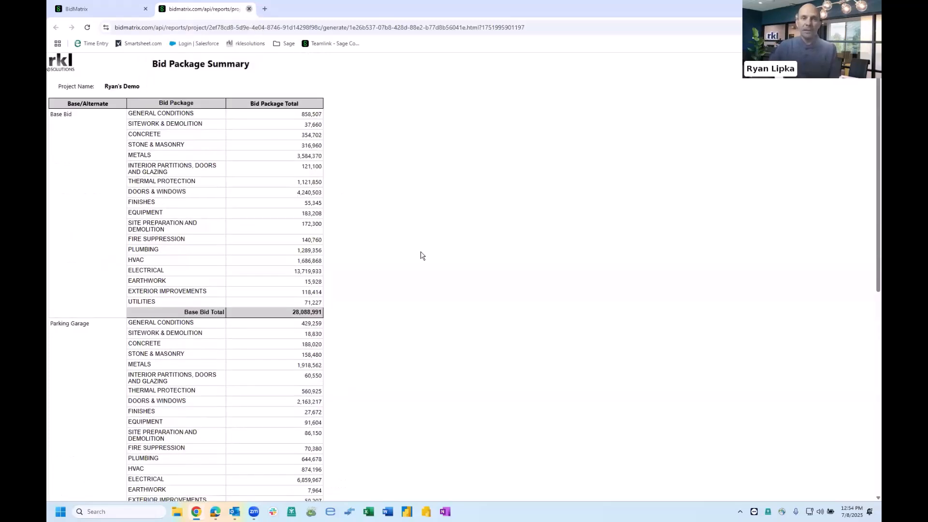
key("ctrl+w")
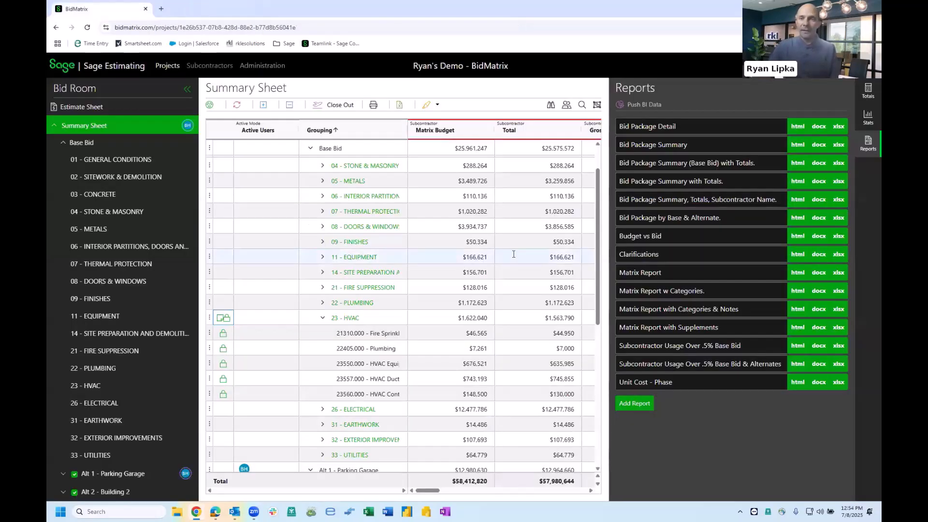
left_click(869, 145)
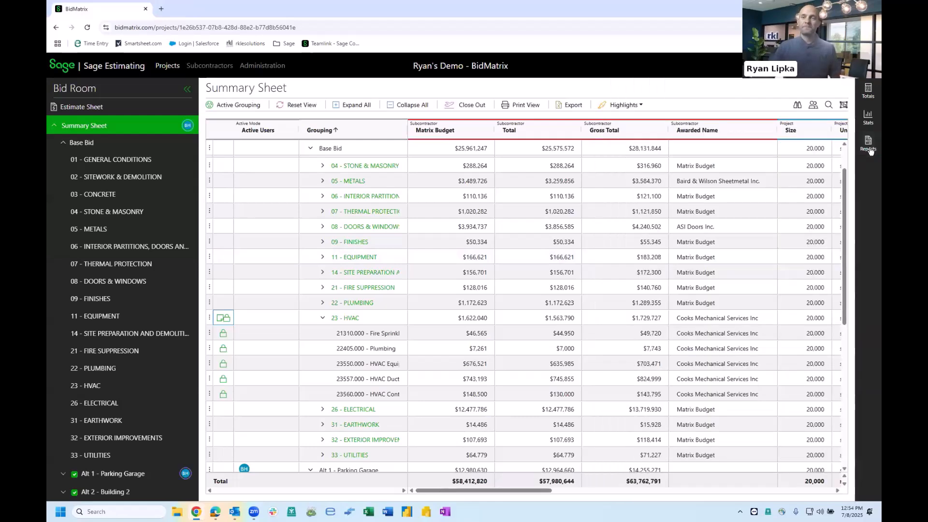